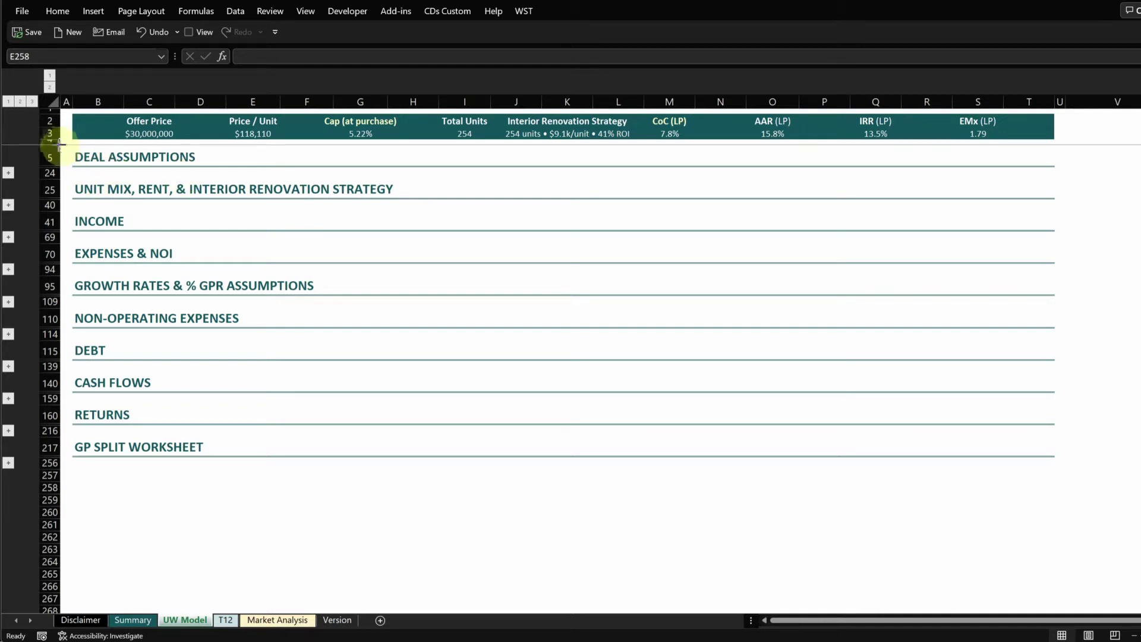
# Step: Expand the Deal Assumptions section and select its input blocks from Property Information through Renovation Assumptions
pyautogui.moveTo(57, 144)
pyautogui.mouseDown()
pyautogui.moveTo(390, 224)
pyautogui.moveTo(431, 254)
pyautogui.moveTo(468, 307)
pyautogui.mouseUp()
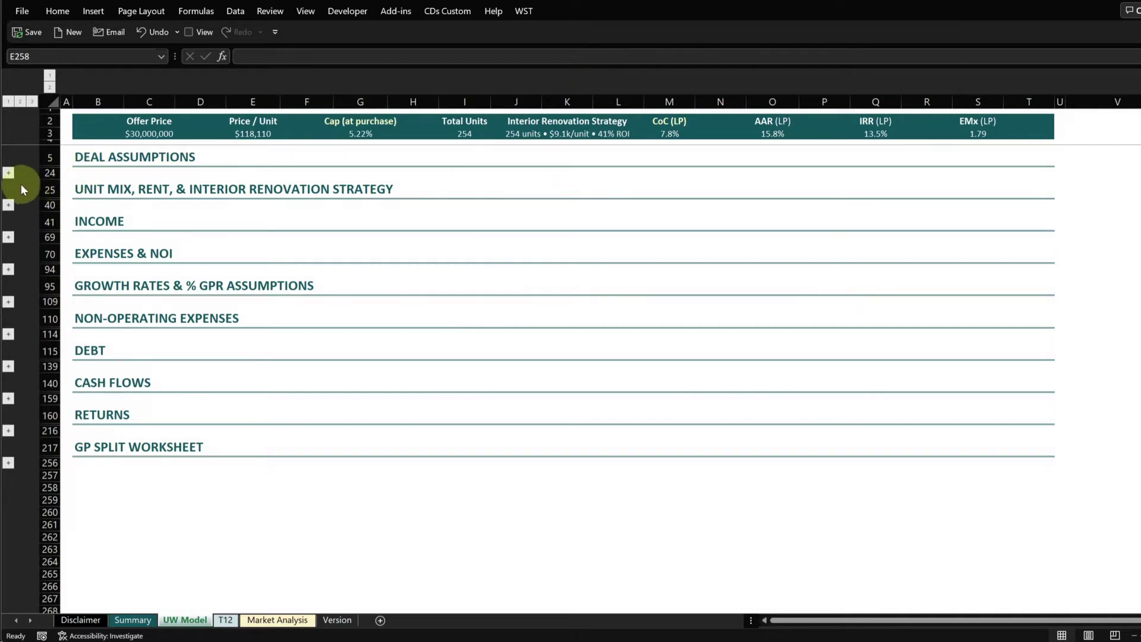
pyautogui.click(8, 174)
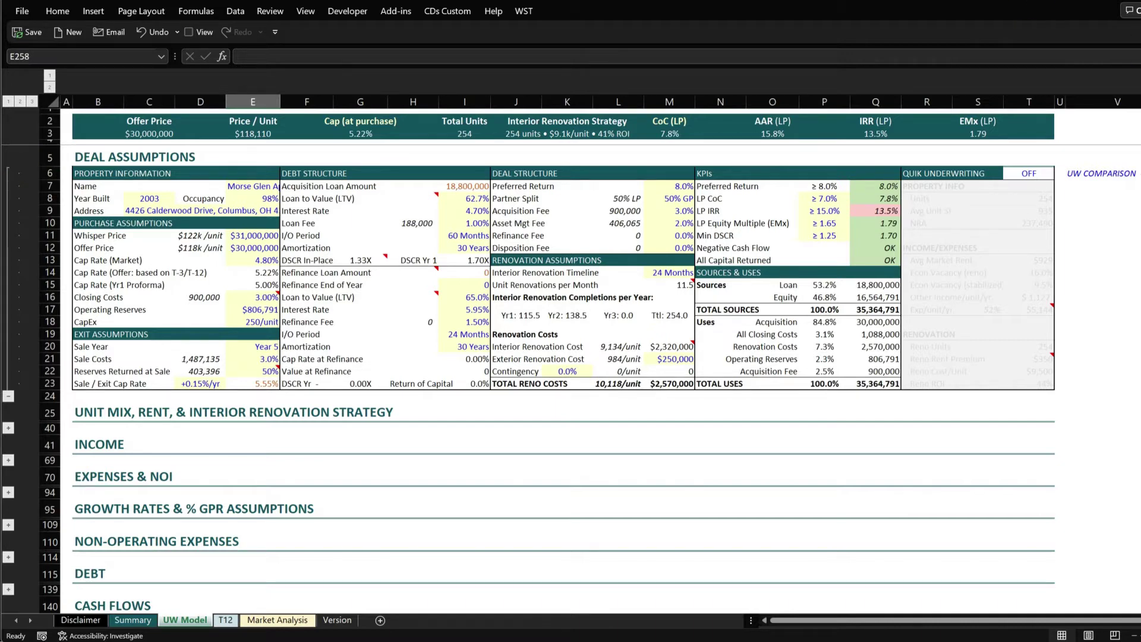
pyautogui.moveTo(886, 155)
pyautogui.mouseDown()
pyautogui.moveTo(1098, 270)
pyautogui.moveTo(1079, 410)
pyautogui.mouseUp()
pyautogui.moveTo(91, 173); pyautogui.dragTo(672, 365)
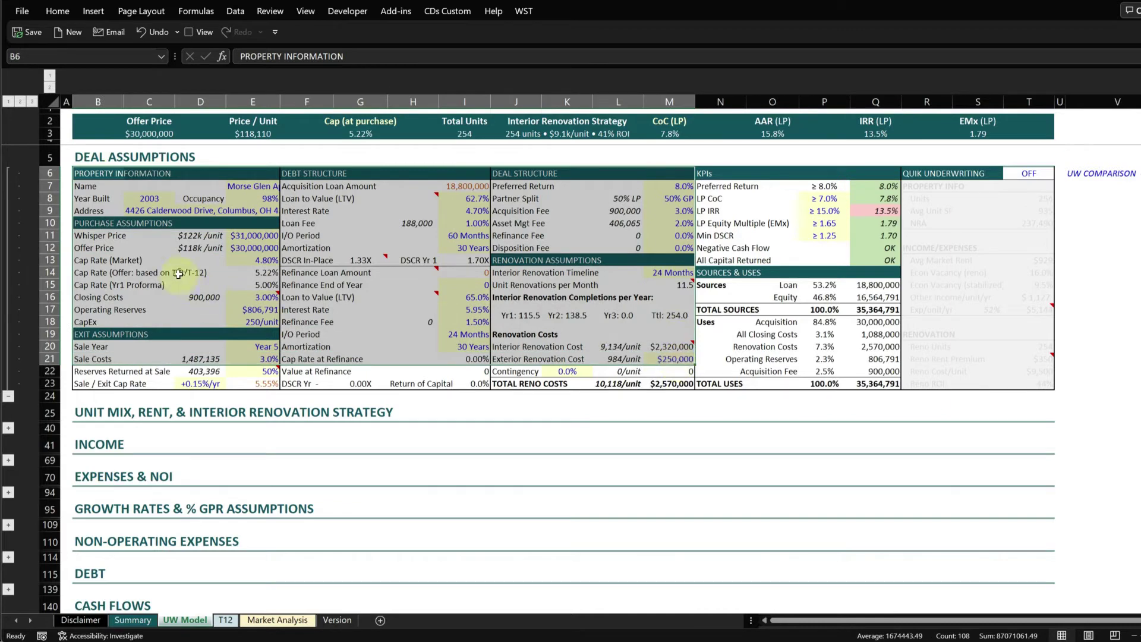
# Step: Examine the purchase, exit, debt, deal structure, renovation and Quik Underwriting blocks, ending on the acquisition Loan to Value cell
pyautogui.moveTo(95, 235); pyautogui.dragTo(250, 309)
pyautogui.moveTo(121, 347); pyautogui.dragTo(265, 384)
pyautogui.moveTo(300, 186); pyautogui.dragTo(416, 247)
pyautogui.moveTo(525, 187); pyautogui.dragTo(618, 246)
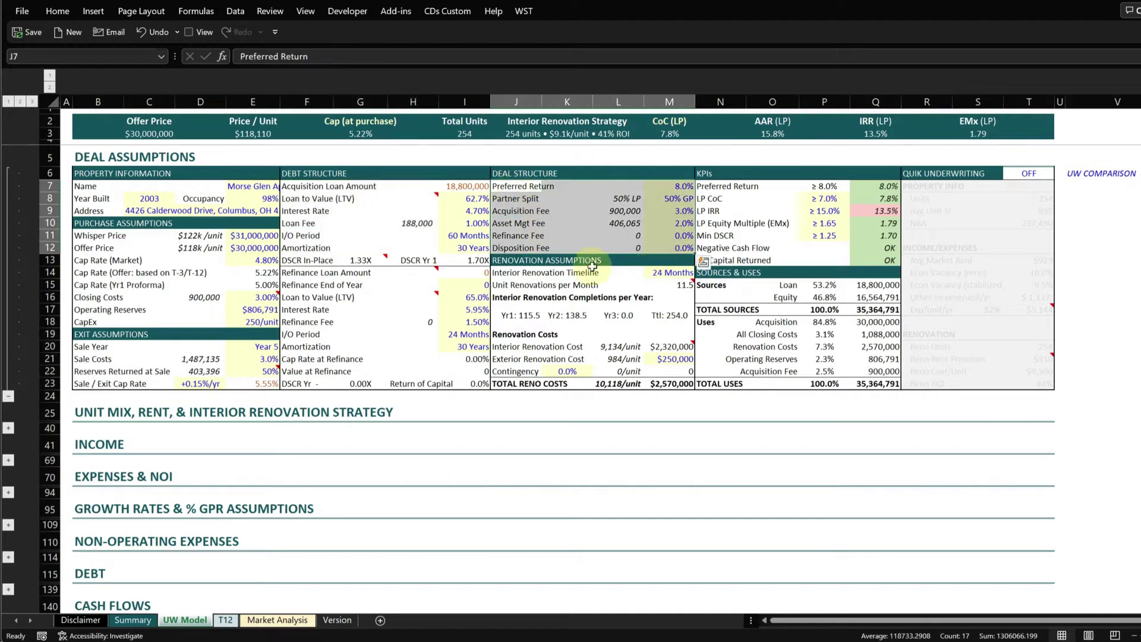
pyautogui.moveTo(528, 274); pyautogui.dragTo(618, 285)
pyautogui.moveTo(654, 339); pyautogui.dragTo(683, 383)
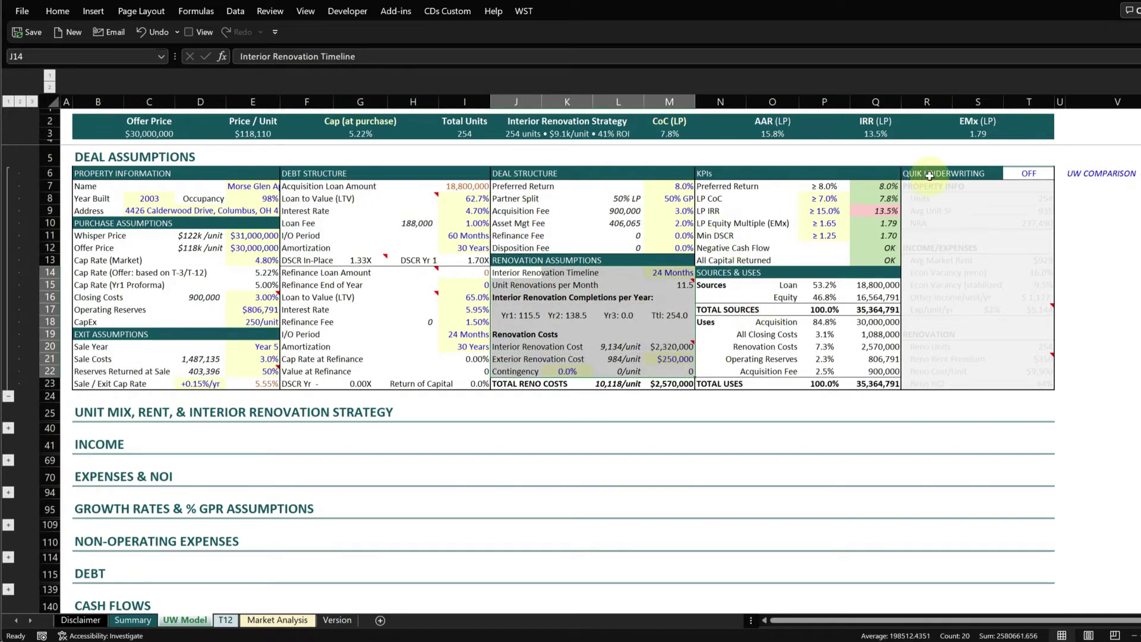
pyautogui.moveTo(929, 173); pyautogui.dragTo(1020, 381)
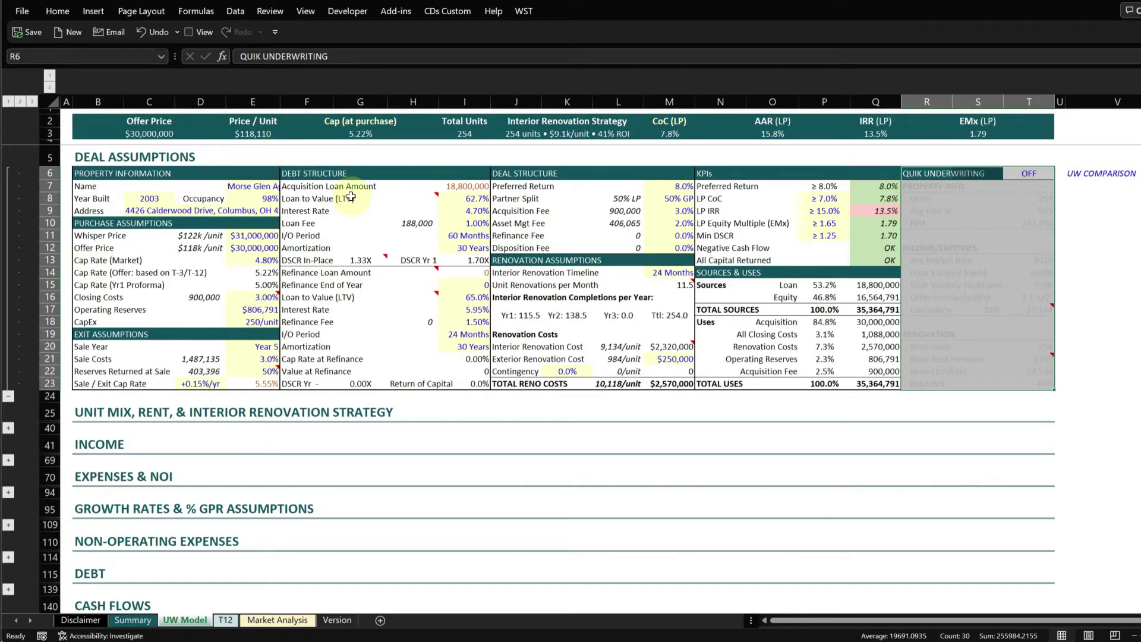
pyautogui.moveTo(305, 173); pyautogui.dragTo(470, 261)
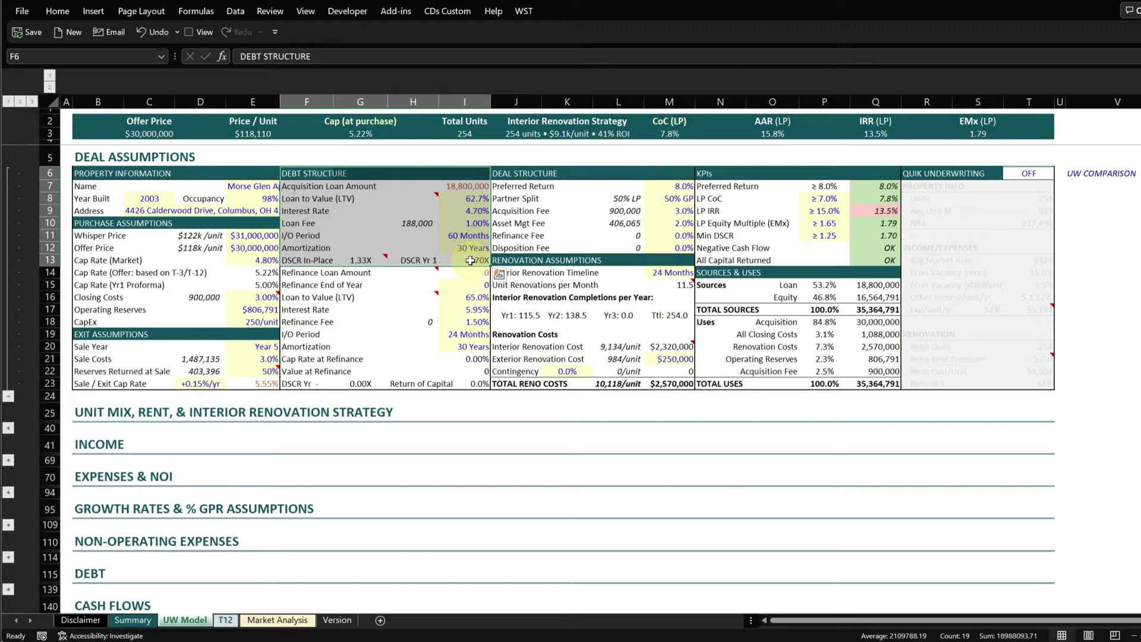
pyautogui.click(469, 199)
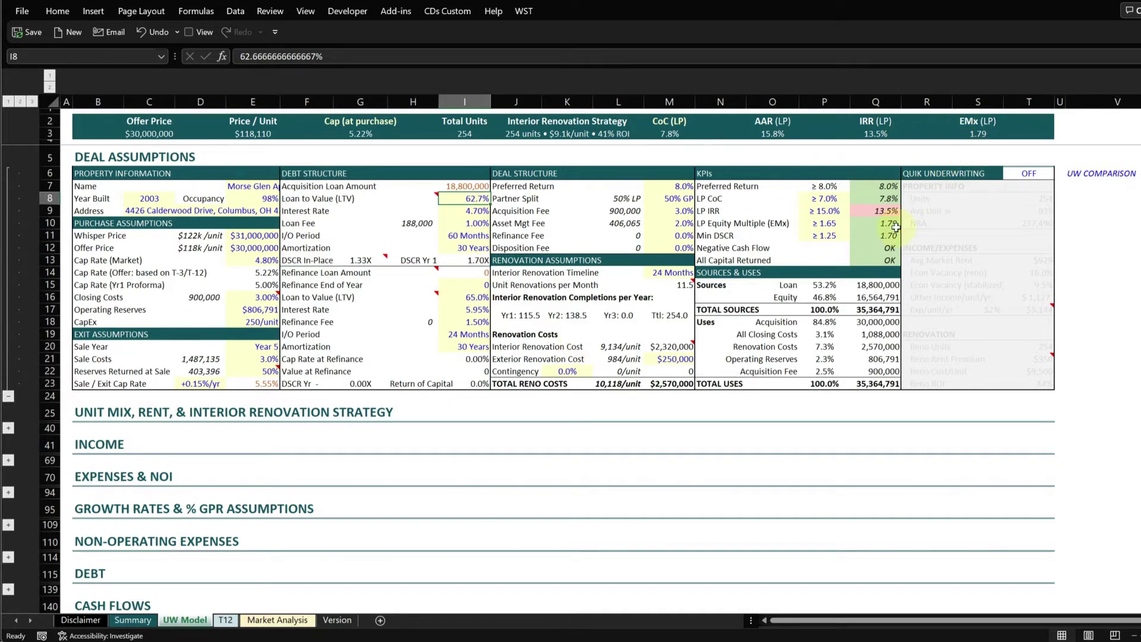
# Step: Set Quik Underwriting to ON and select its Property Info, Income/Expenses and Renovation inputs
pyautogui.click(1026, 173)
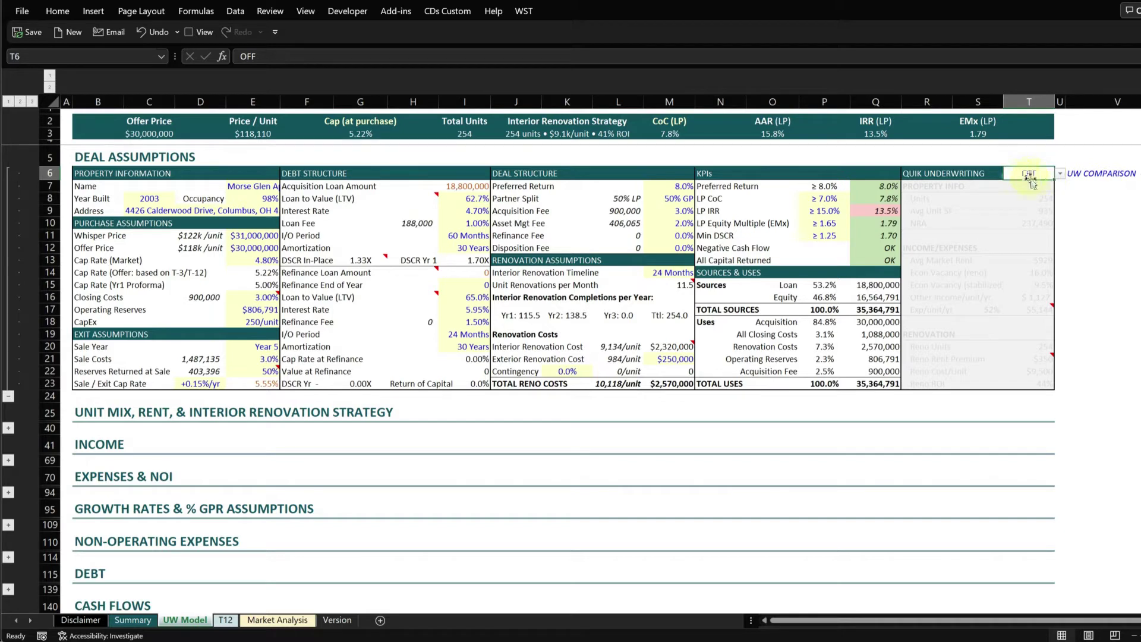
pyautogui.click(1060, 174)
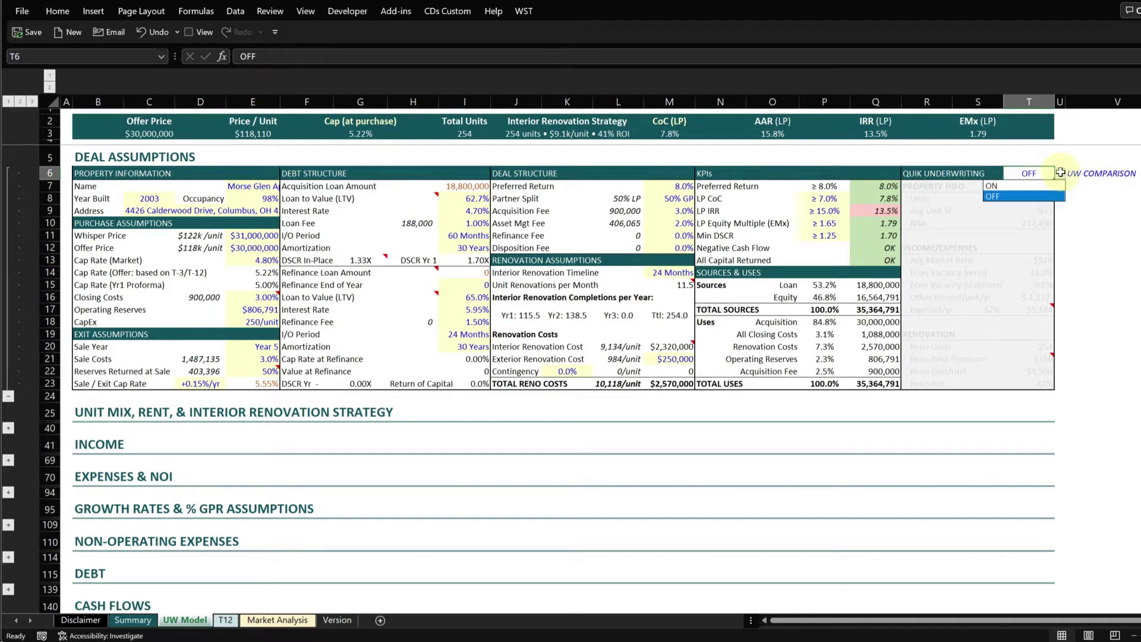
pyautogui.click(1011, 187)
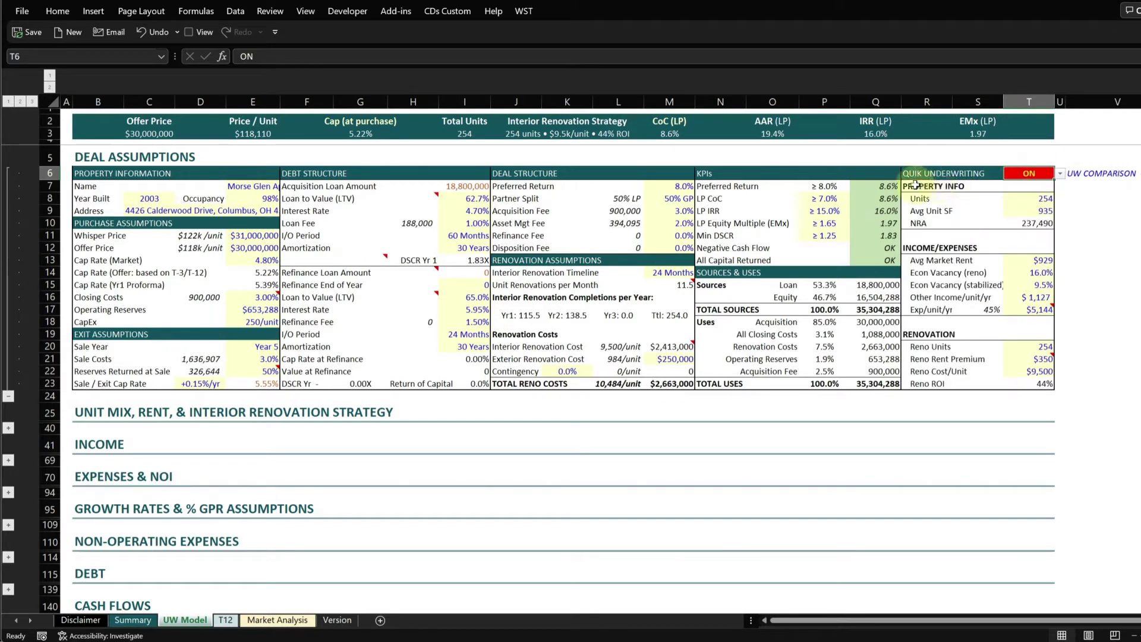
pyautogui.moveTo(927, 186); pyautogui.dragTo(1032, 378)
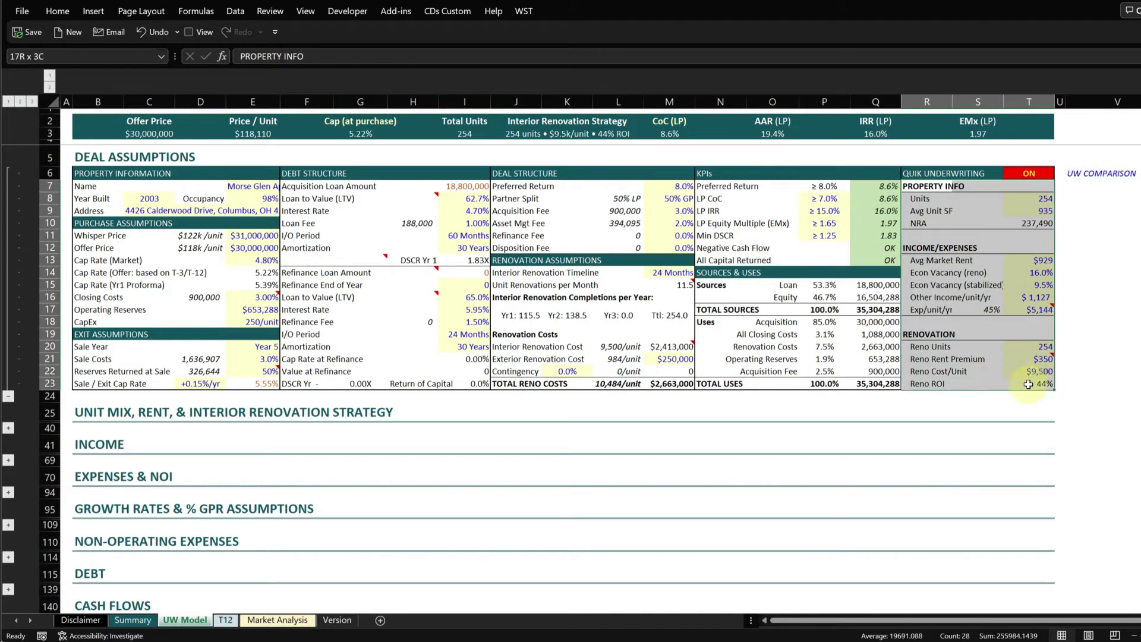
pyautogui.click(945, 284)
pyautogui.moveTo(909, 186); pyautogui.dragTo(1025, 385)
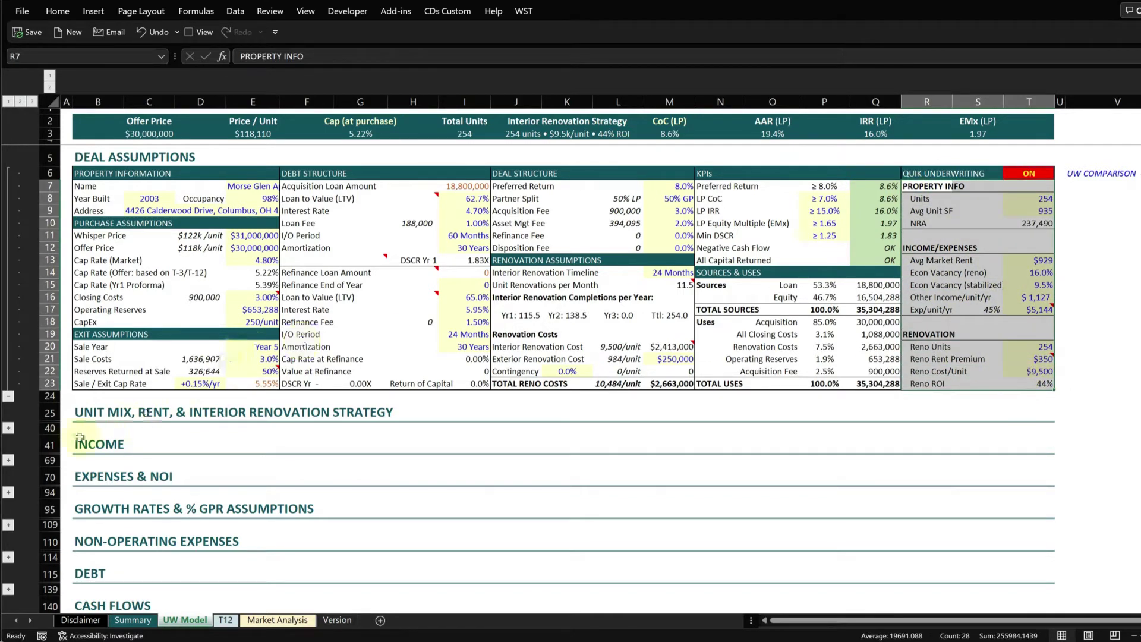
# Step: Expand the Unit Mix, Rent, & Interior Renovation Strategy section, examine its greyed-out unit type rows, and collapse it again
pyautogui.click(8, 428)
pyautogui.scroll(-2, 107, 387)
pyautogui.moveTo(107, 387); pyautogui.dragTo(926, 483)
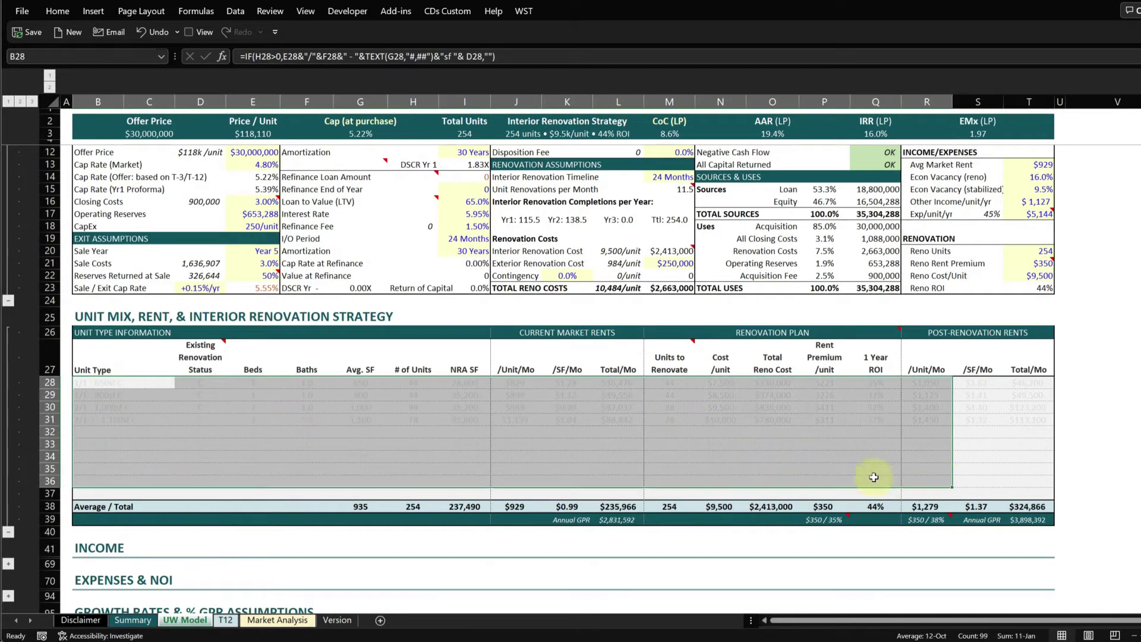
pyautogui.click(7, 365)
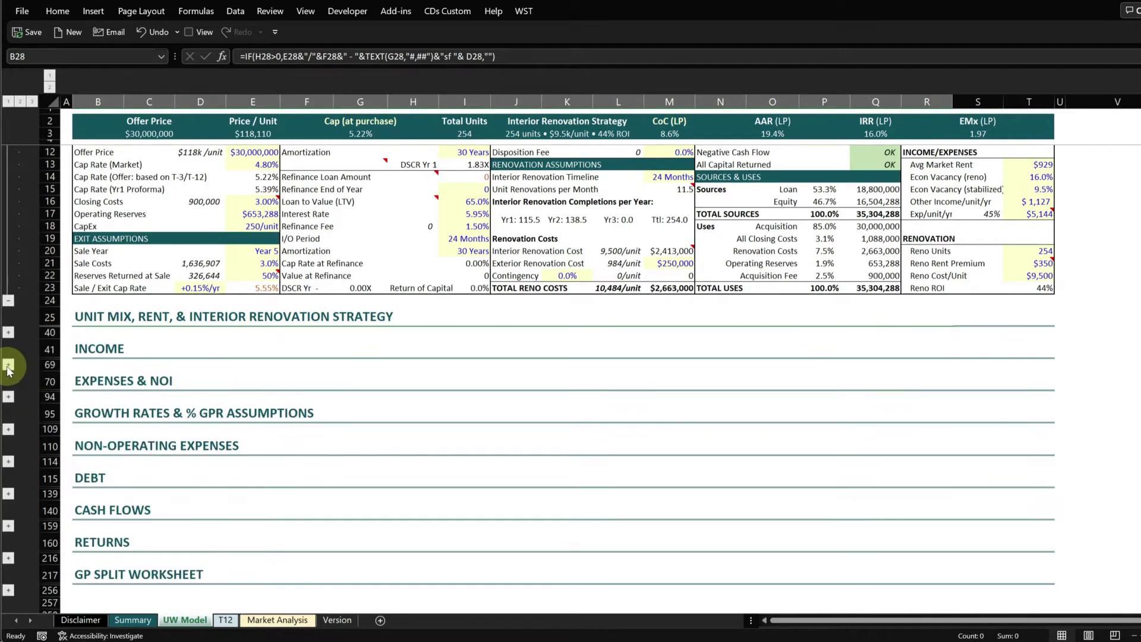
# Step: Expand the Income section, select its greyed-out projection rows from GPR to Loss-to-Lease, and collapse the section again
pyautogui.click(8, 288)
pyautogui.scroll(-1, 332, 368)
pyautogui.moveTo(489, 345); pyautogui.dragTo(1037, 426)
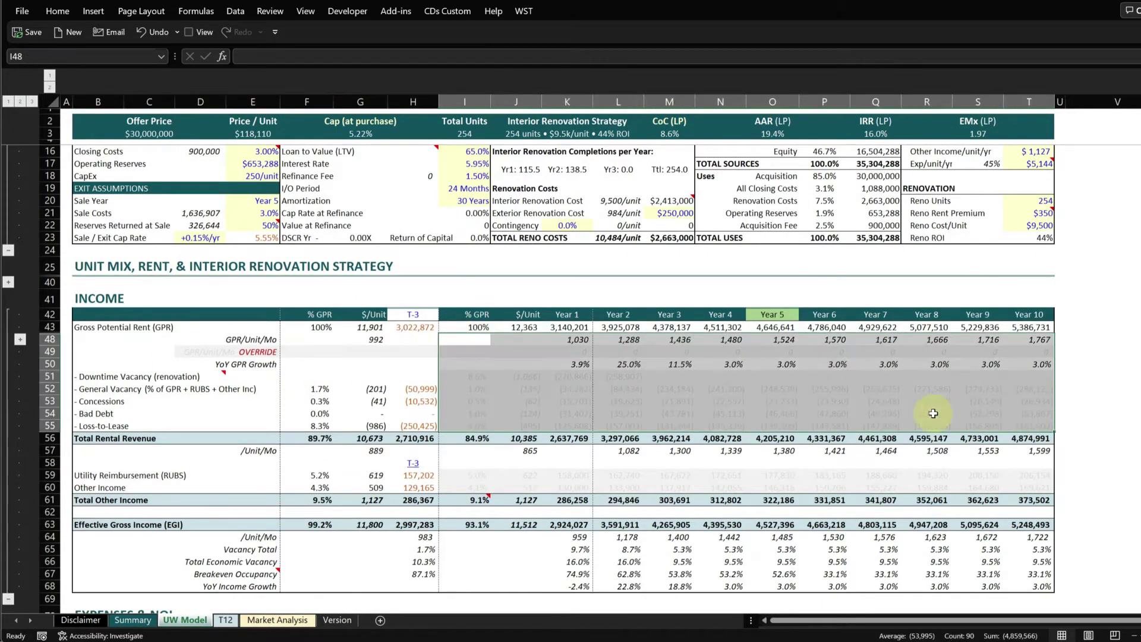
pyautogui.click(7, 469)
pyautogui.scroll(4, 1050, 200)
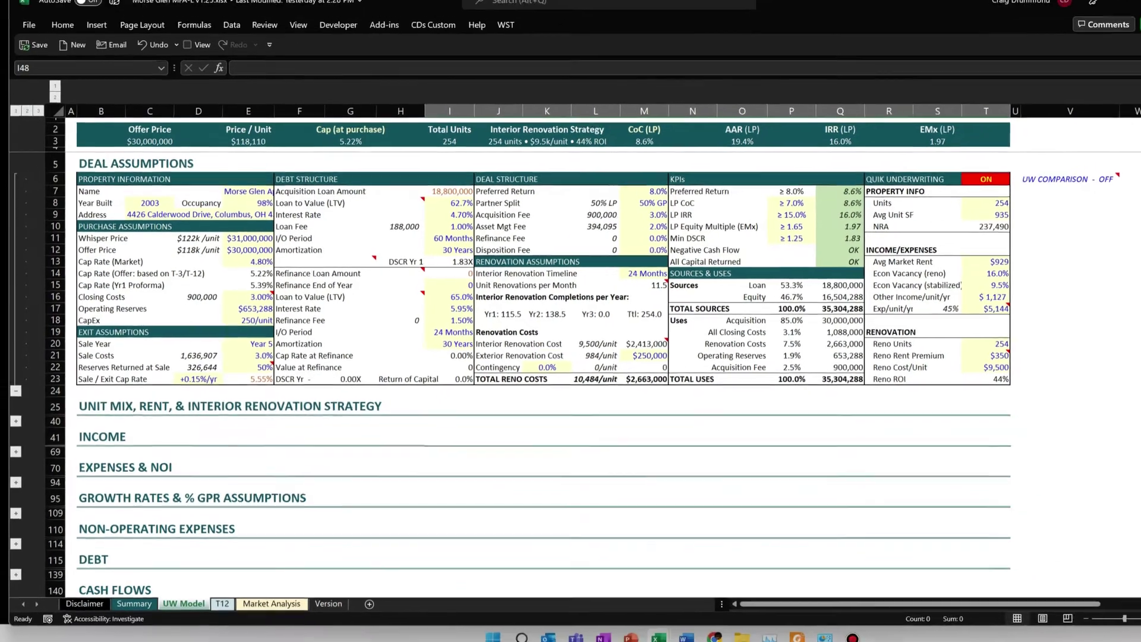
# Step: Place the workbook beside the Morse Glen offering memorandum PDF and show enlarged page 4 with the property facts
pyautogui.press('super+Left')
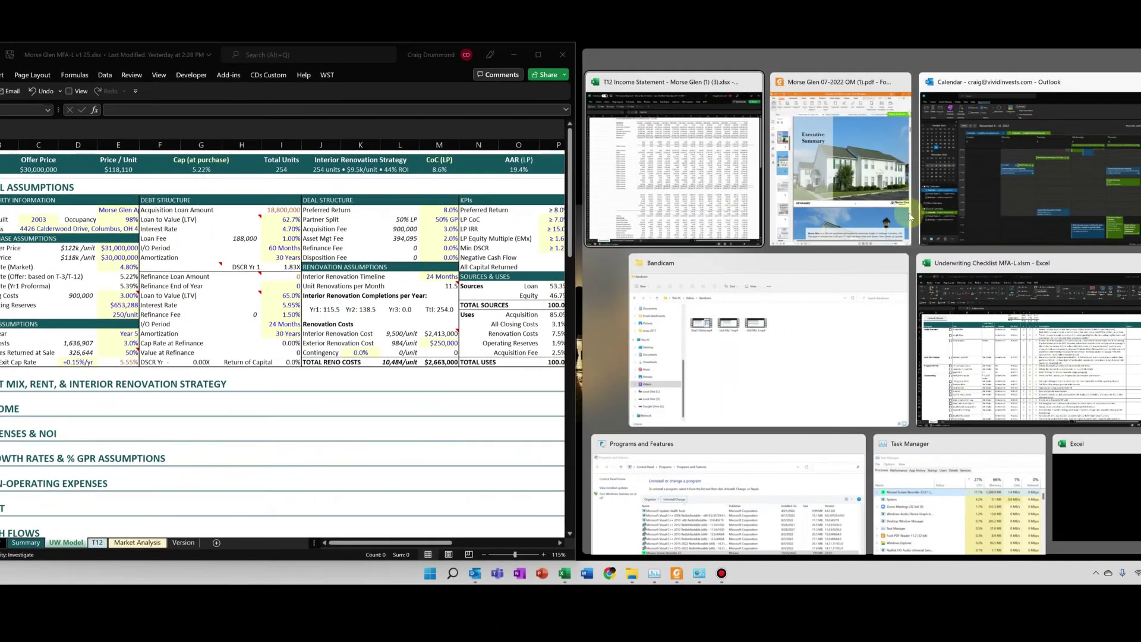
pyautogui.click(861, 217)
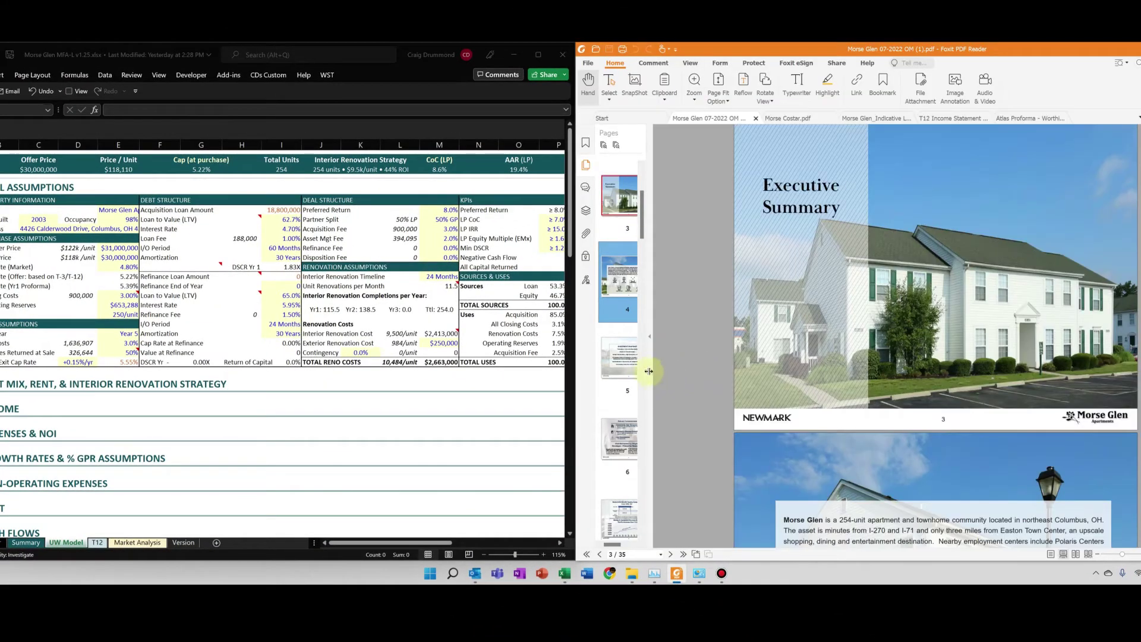
pyautogui.click(621, 279)
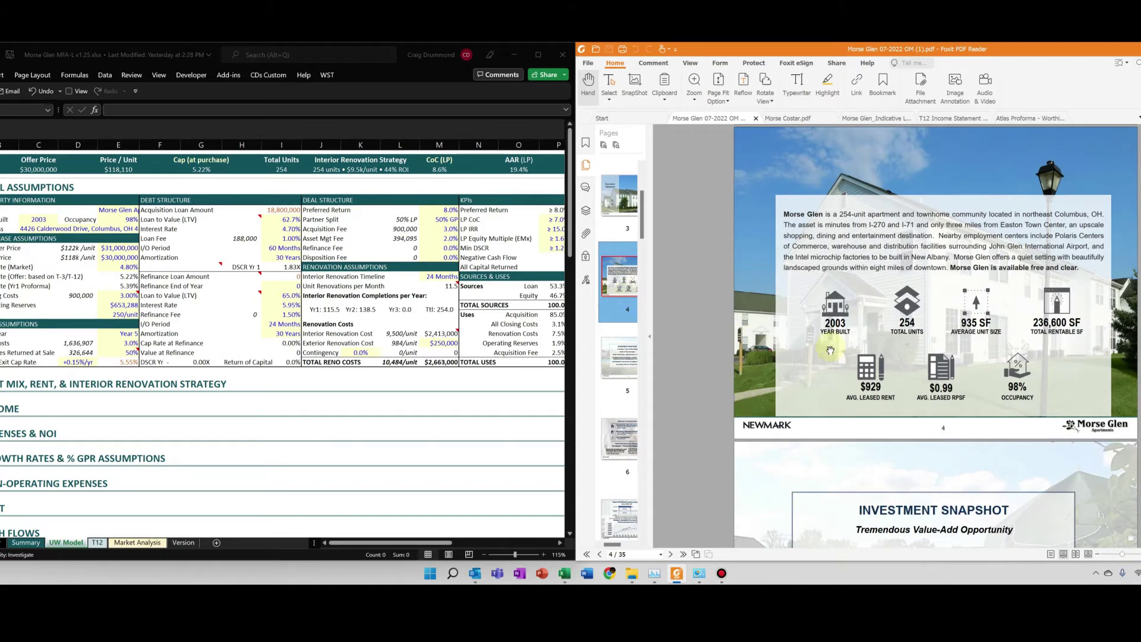
pyautogui.scroll(2, 913, 336)
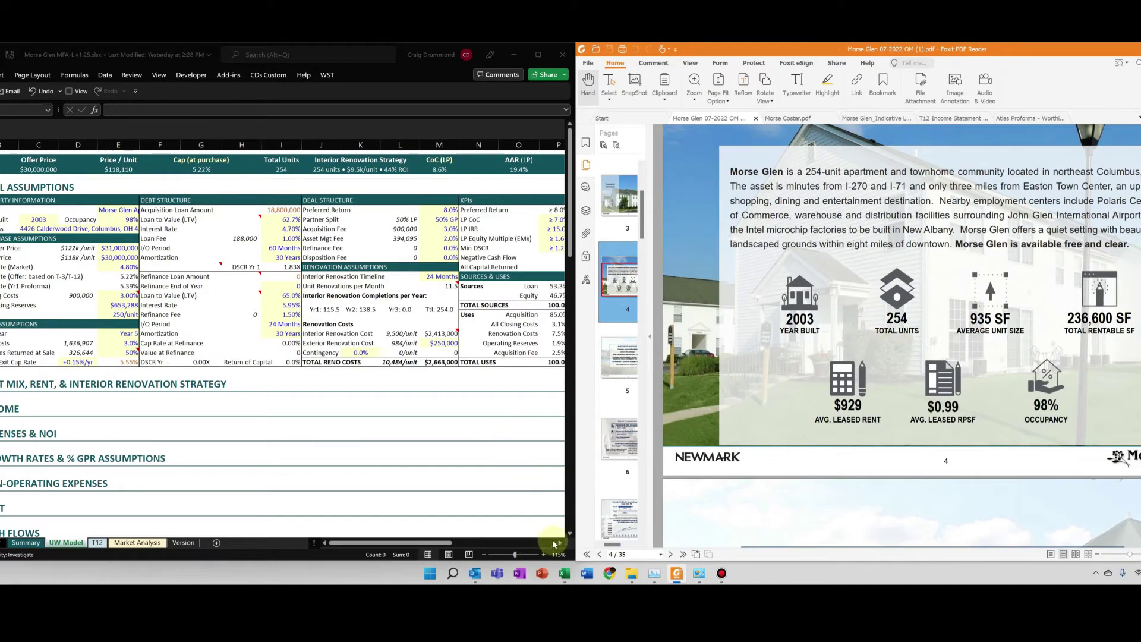
# Step: Compare the Quik Underwriting units, average unit SF and average market rent with page 4, and mark both economic vacancy inputs with arrows
pyautogui.moveTo(559, 545); pyautogui.dragTo(559, 545)
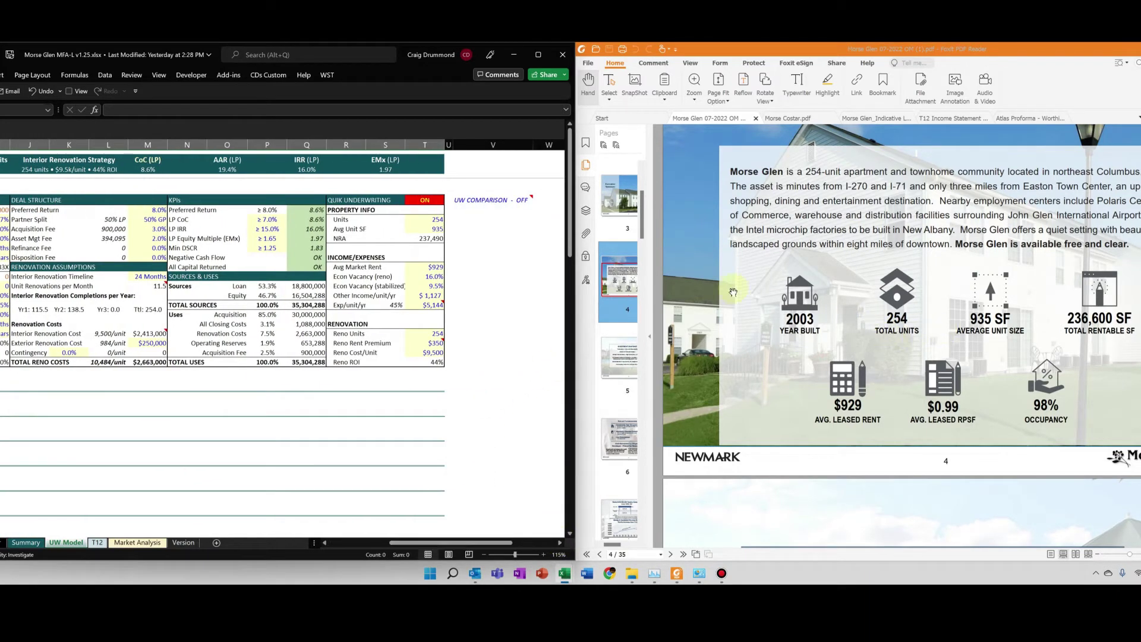
pyautogui.click(436, 219)
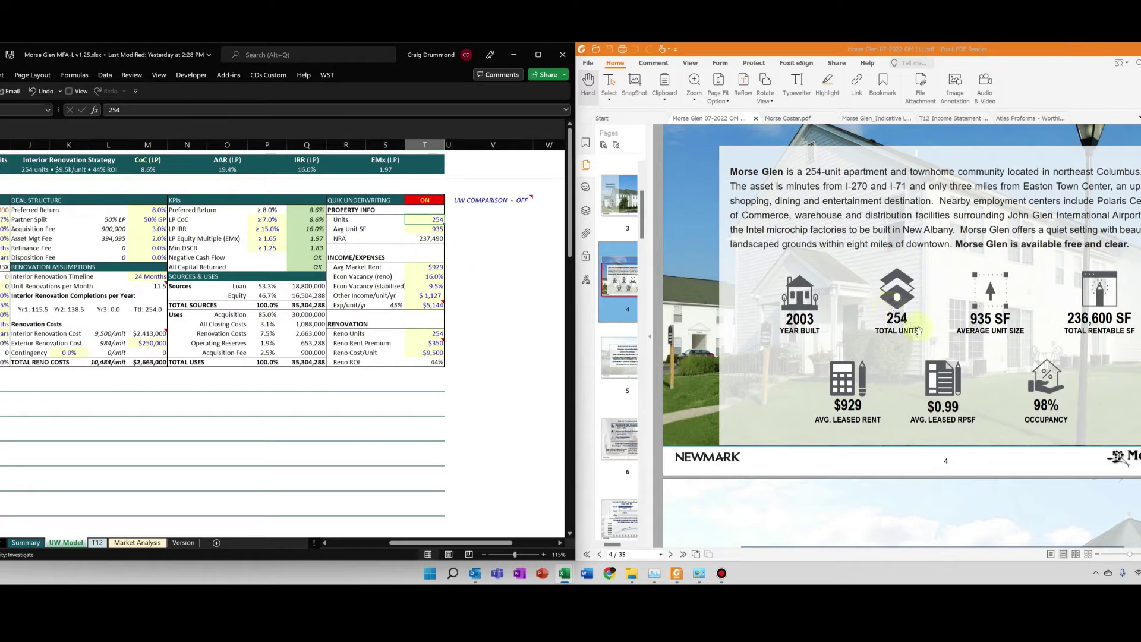
pyautogui.click(429, 229)
pyautogui.click(431, 267)
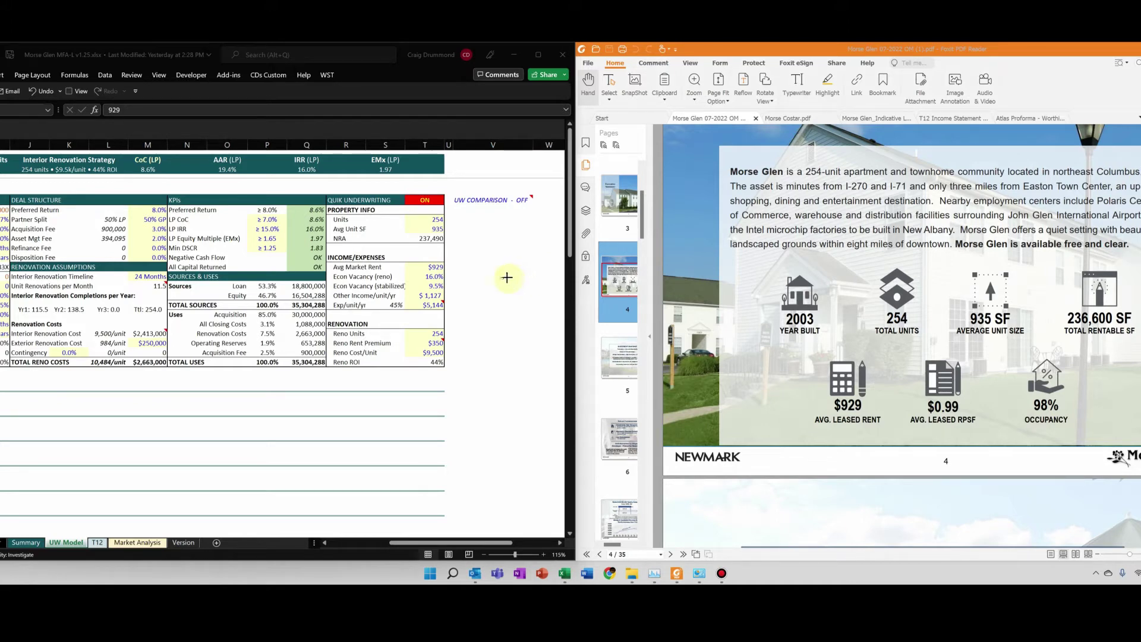
pyautogui.moveTo(505, 275); pyautogui.dragTo(449, 276)
pyautogui.moveTo(502, 288); pyautogui.dragTo(450, 287)
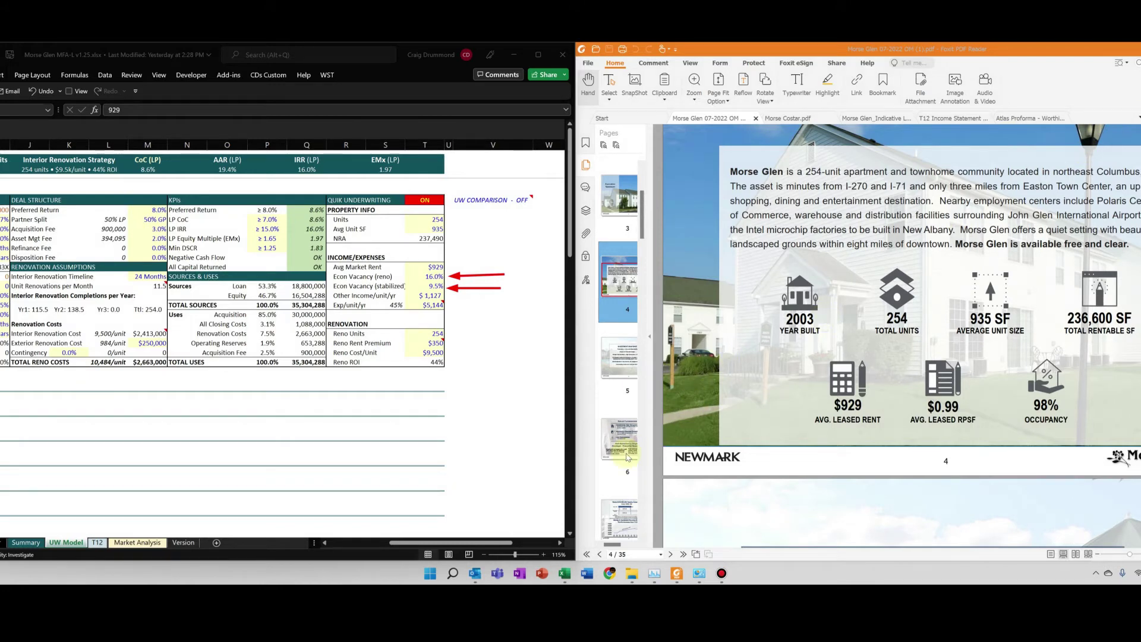
# Step: Open PDF page 31, box T3 other income and T12 operating expenses per unit plus the model's expense input, and clear the markings
pyautogui.scroll(-10, 621, 452)
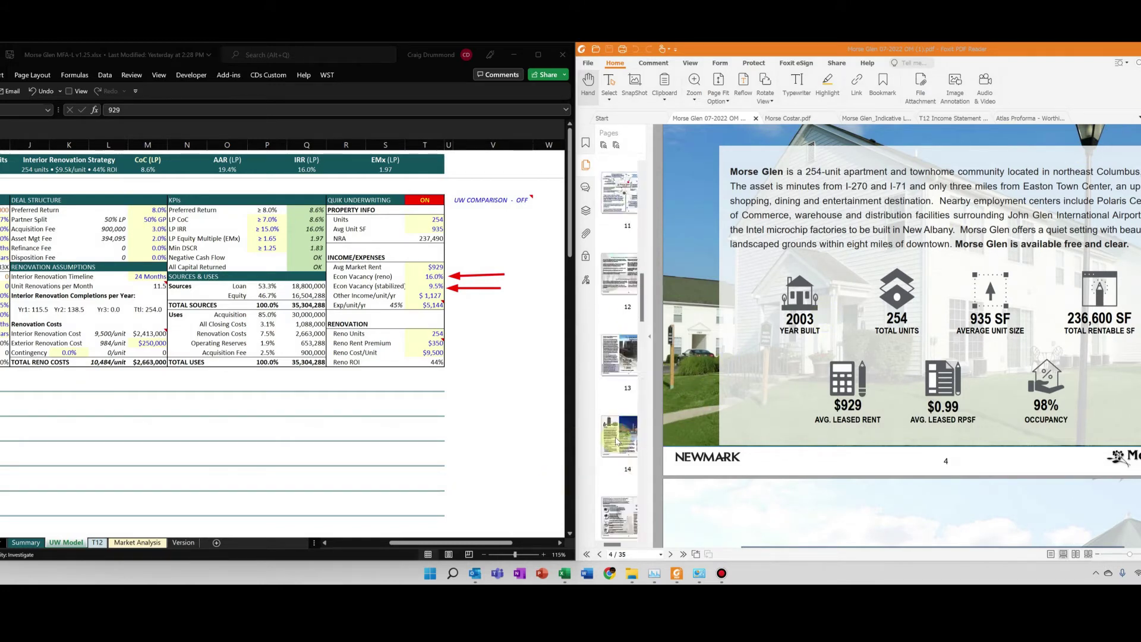
pyautogui.scroll(-8, 618, 440)
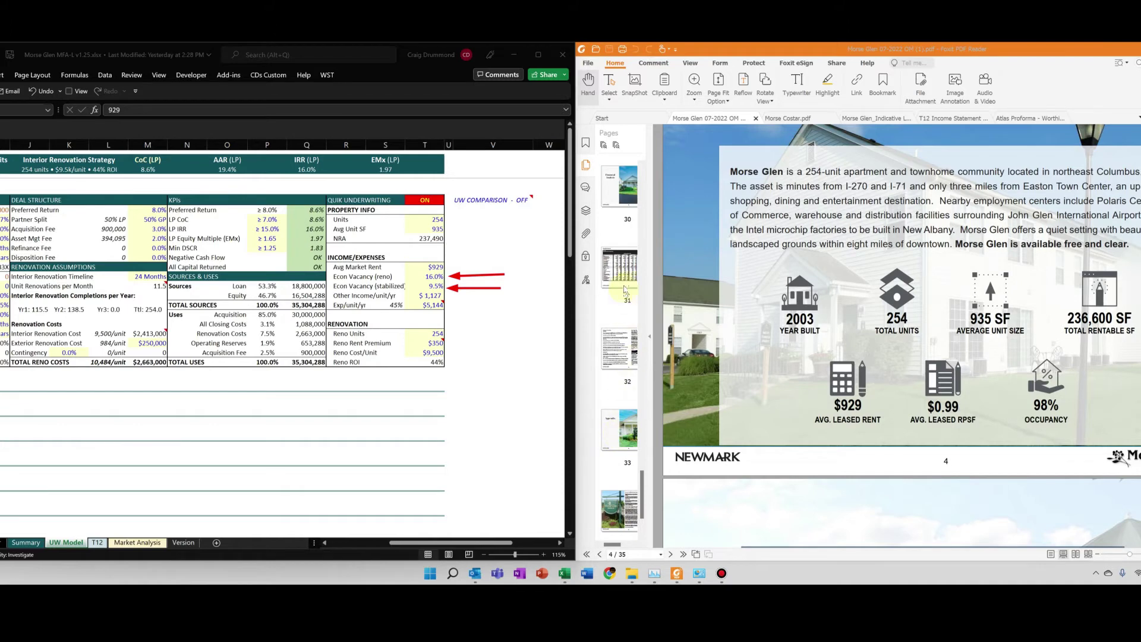
pyautogui.click(623, 270)
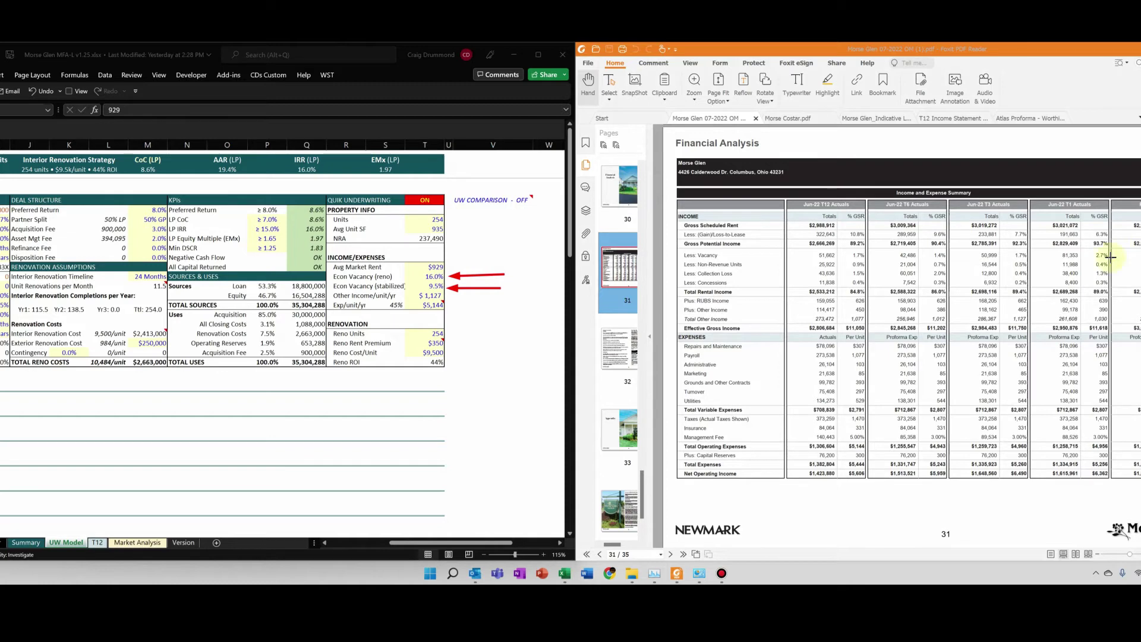
pyautogui.moveTo(1002, 310); pyautogui.dragTo(1034, 323)
pyautogui.moveTo(830, 438); pyautogui.dragTo(871, 453)
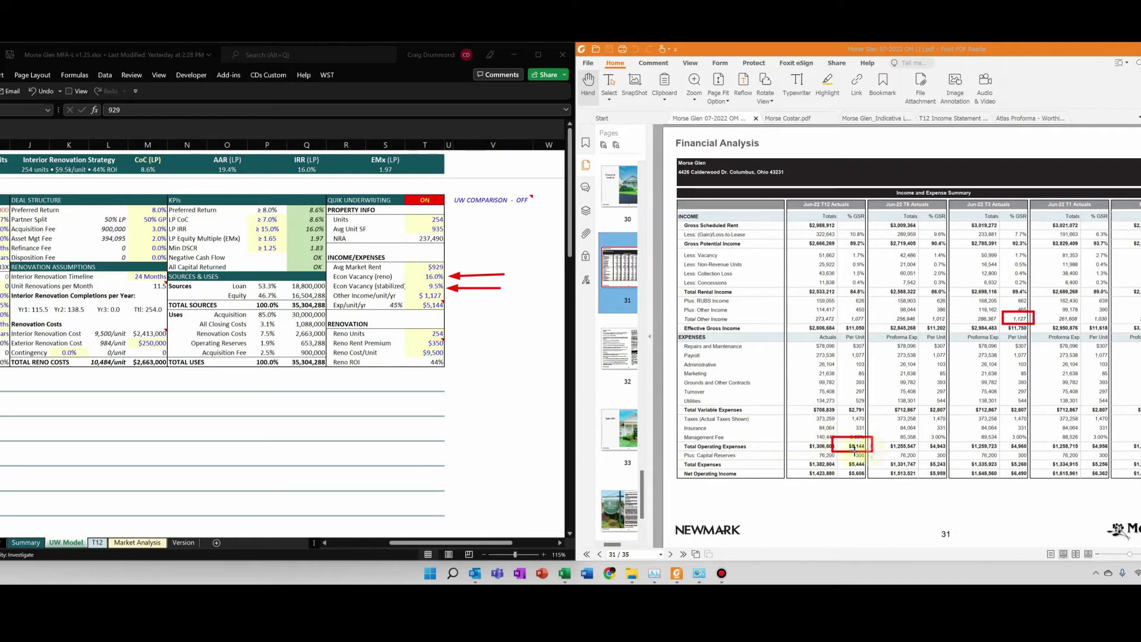
pyautogui.moveTo(418, 301); pyautogui.dragTo(458, 309)
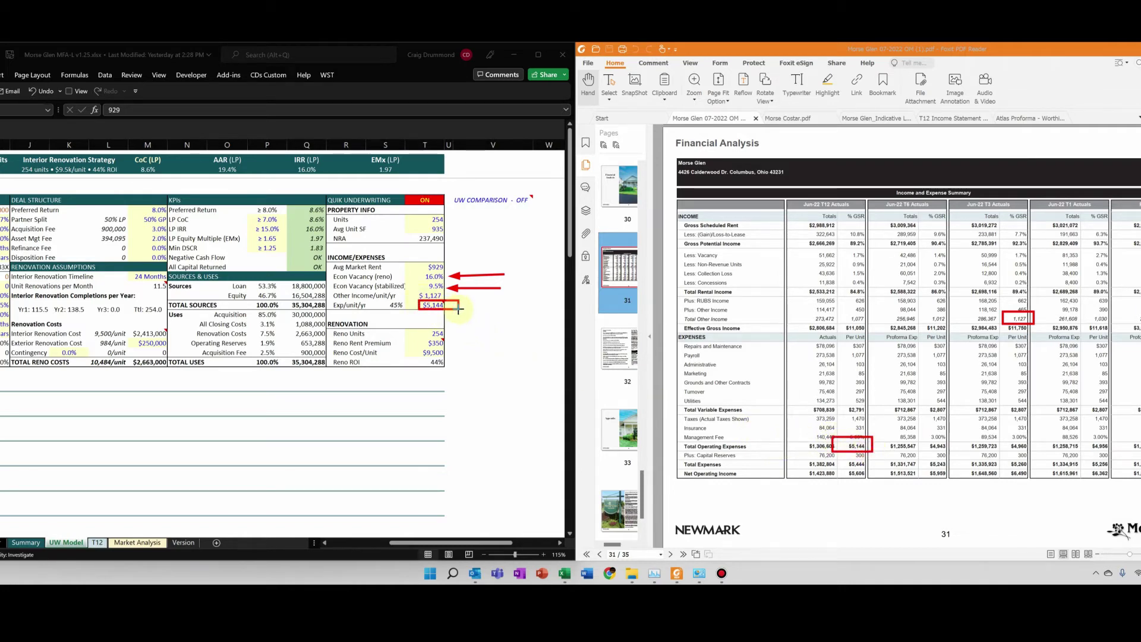
pyautogui.press('Escape')
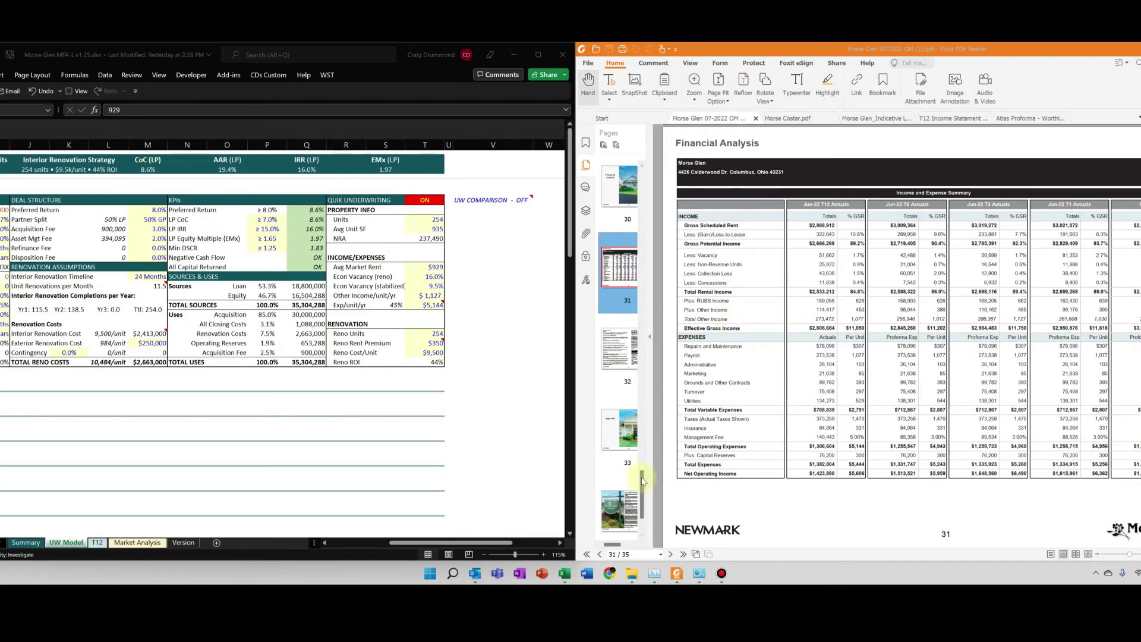
# Step: Open PDF page 7 with the rent comparison and mark the model's Reno Units, Reno Rent Premium and Reno Cost/Unit inputs with red arrows
pyautogui.moveTo(642, 490); pyautogui.dragTo(643, 224)
pyautogui.click(623, 247)
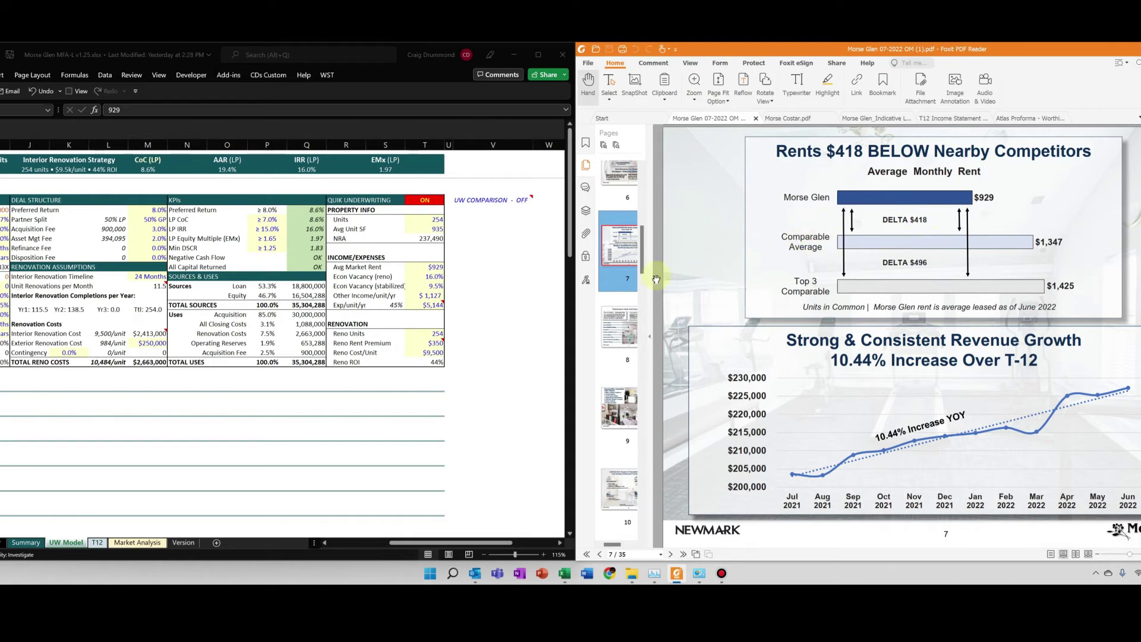
pyautogui.click(430, 334)
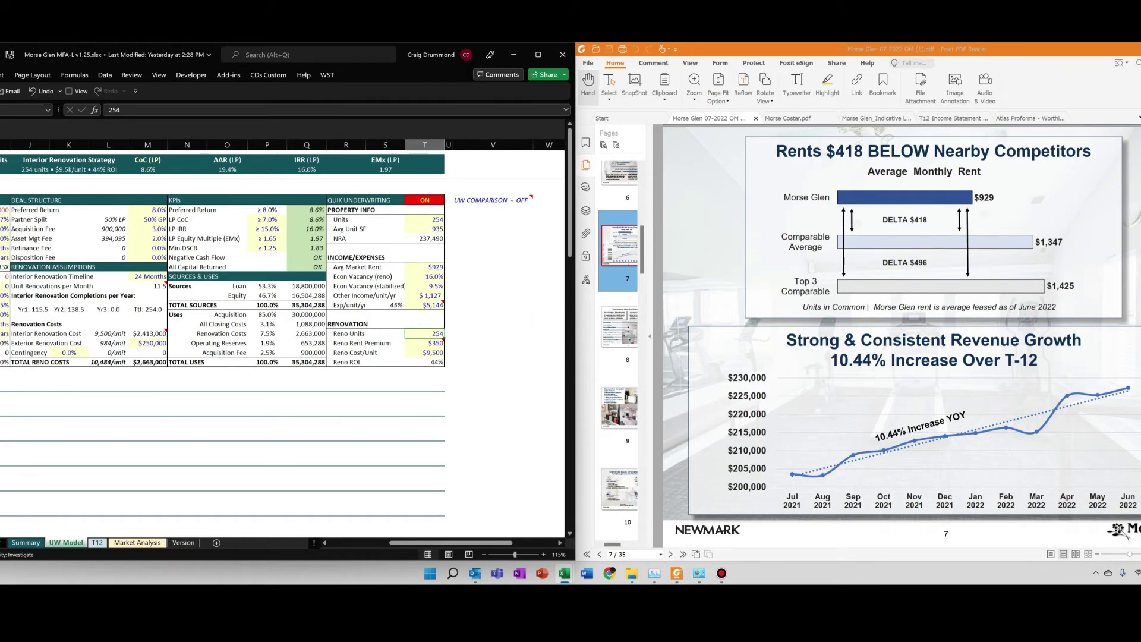
pyautogui.hotkey('ctrl', '2')
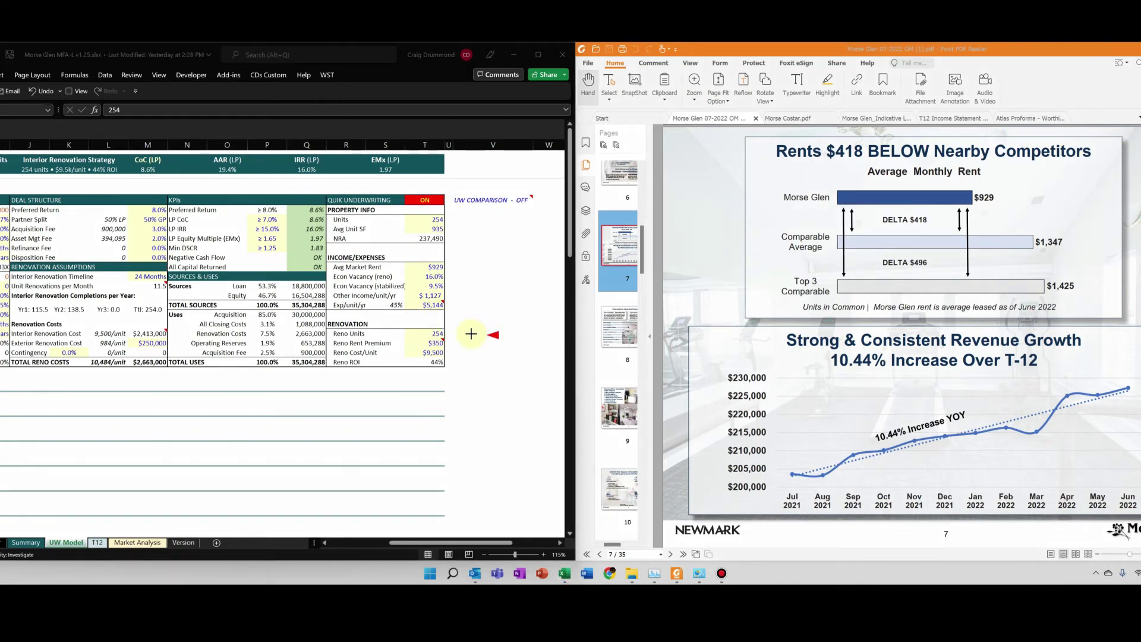
pyautogui.moveTo(471, 334); pyautogui.dragTo(451, 334)
pyautogui.moveTo(487, 343); pyautogui.dragTo(448, 342)
pyautogui.moveTo(476, 352); pyautogui.dragTo(447, 353)
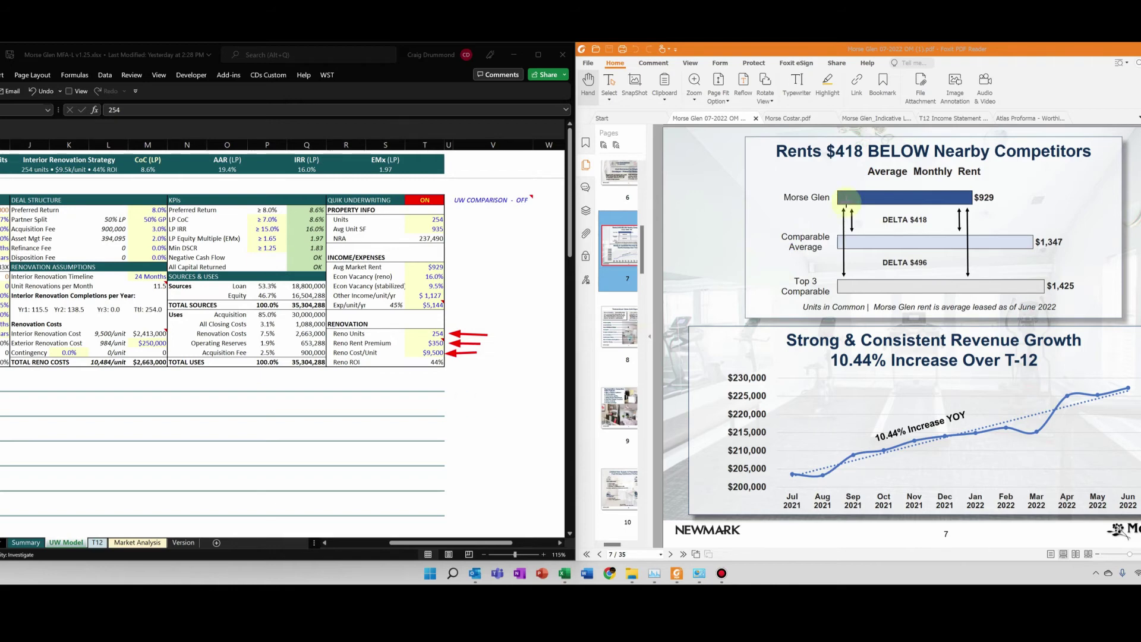
# Step: Clear the red arrows and widen the workbook window to show the whole Deal Assumptions section
pyautogui.press('Escape')
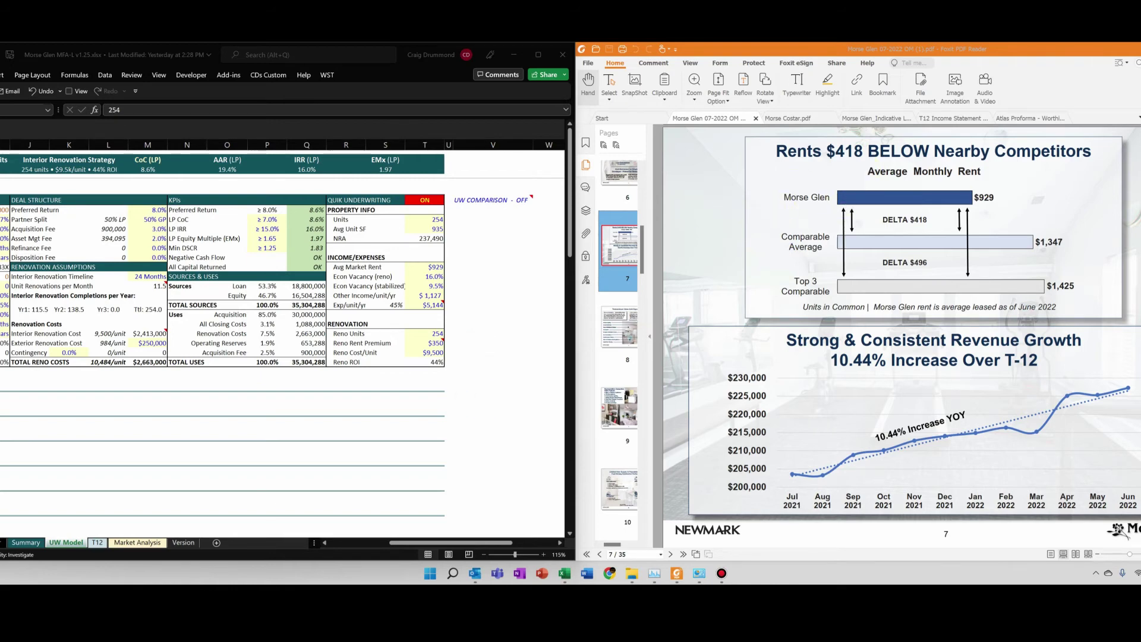
pyautogui.hscroll(-3, 543, 128)
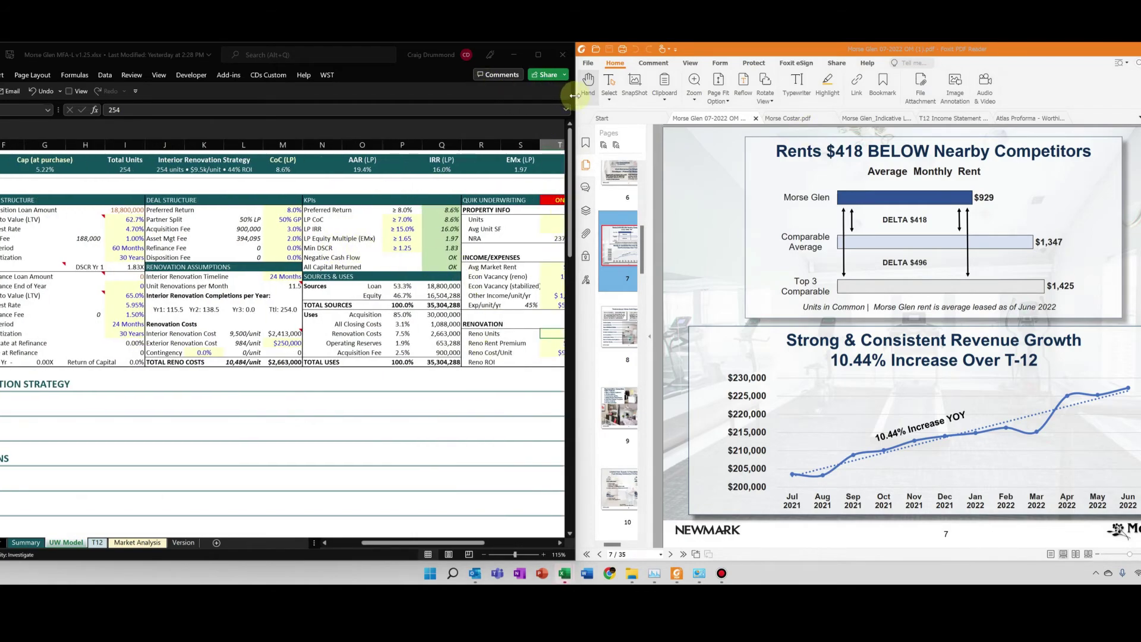
pyautogui.moveTo(571, 99); pyautogui.dragTo(826, 98)
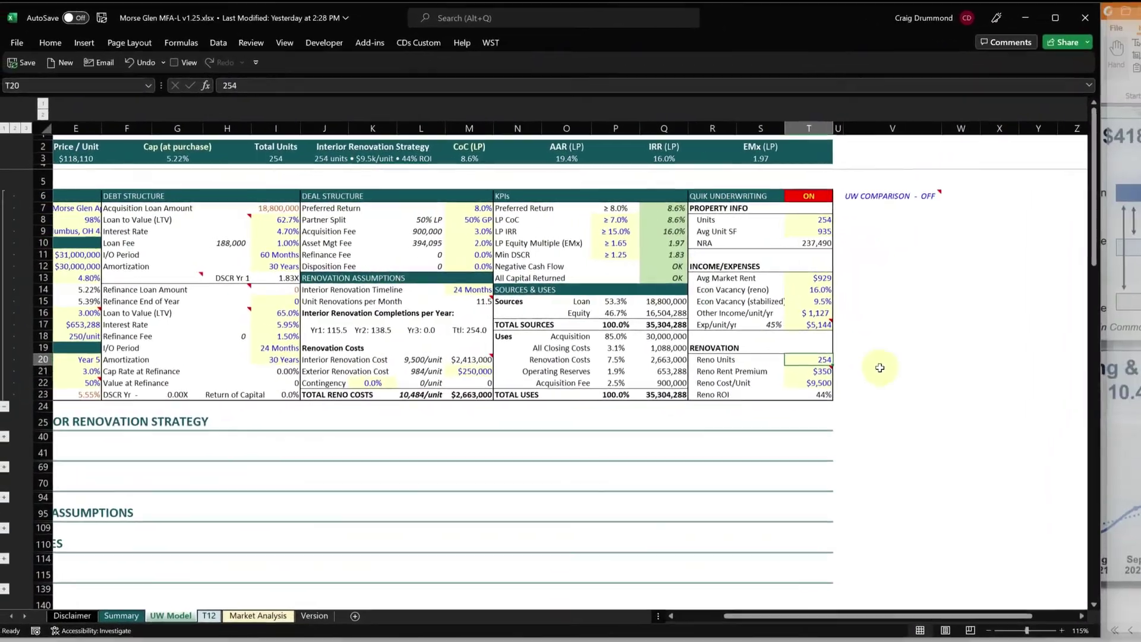
pyautogui.hscroll(-3, 843, 356)
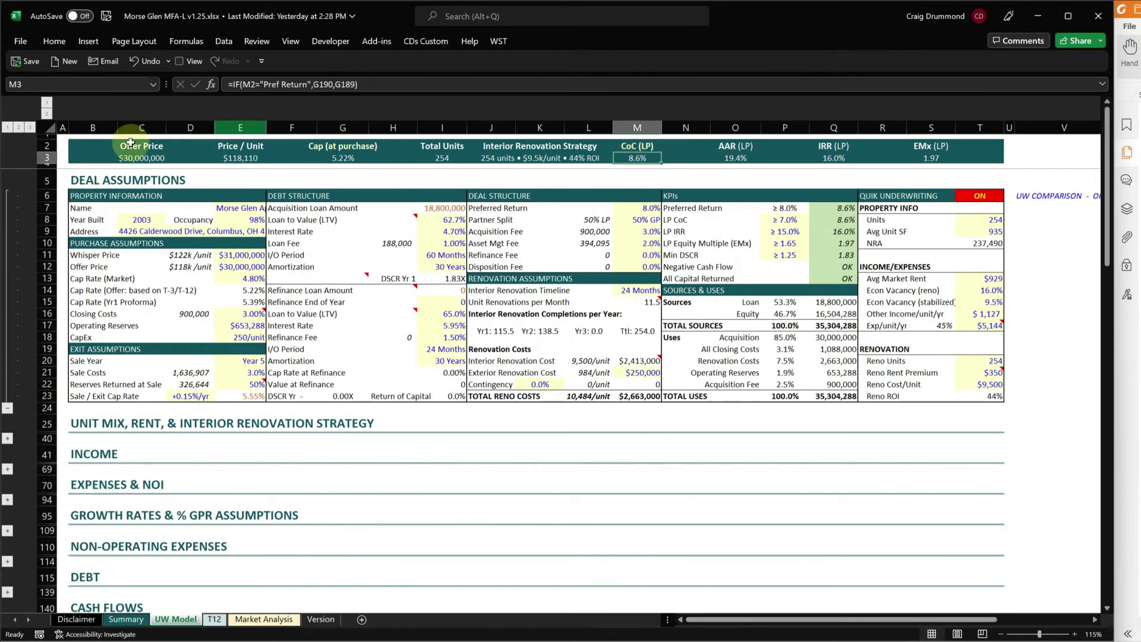
# Step: Review the deal summary in rows 2 and 3, focusing on the LP returns: CoC, AAR, IRR and EMx
pyautogui.moveTo(105, 146); pyautogui.dragTo(980, 158)
pyautogui.click(978, 157)
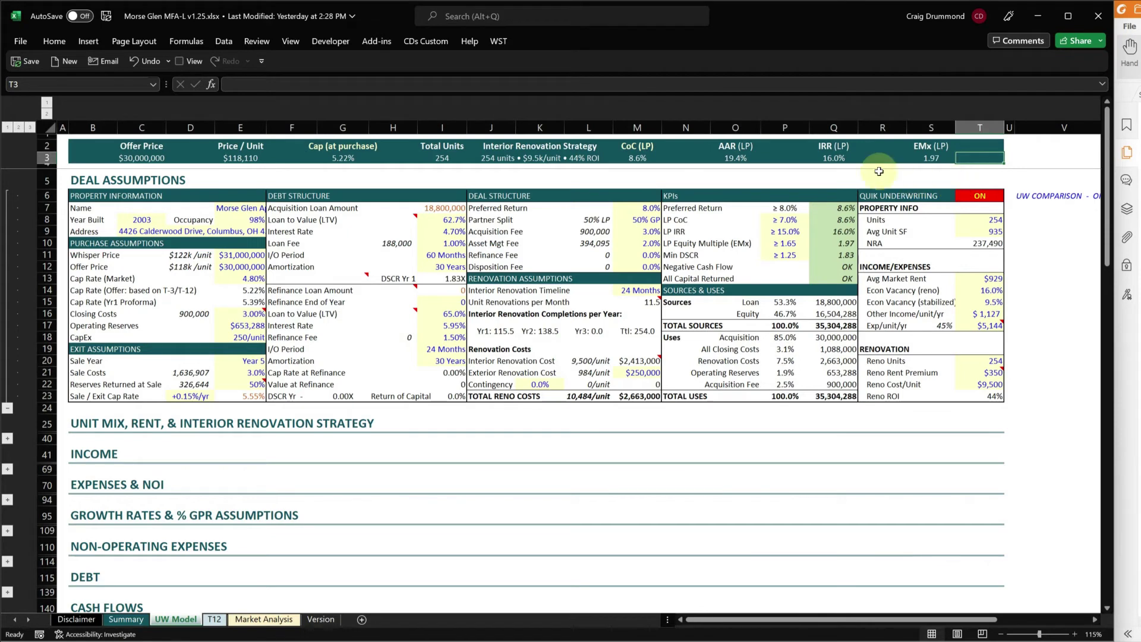
pyautogui.click(631, 156)
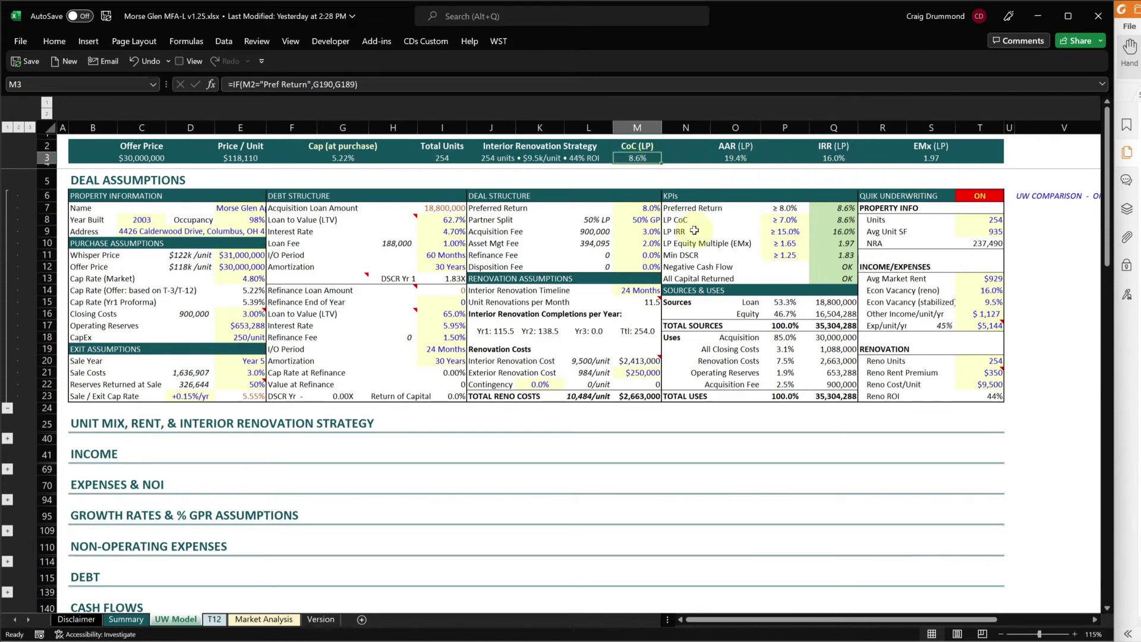
pyautogui.click(746, 154)
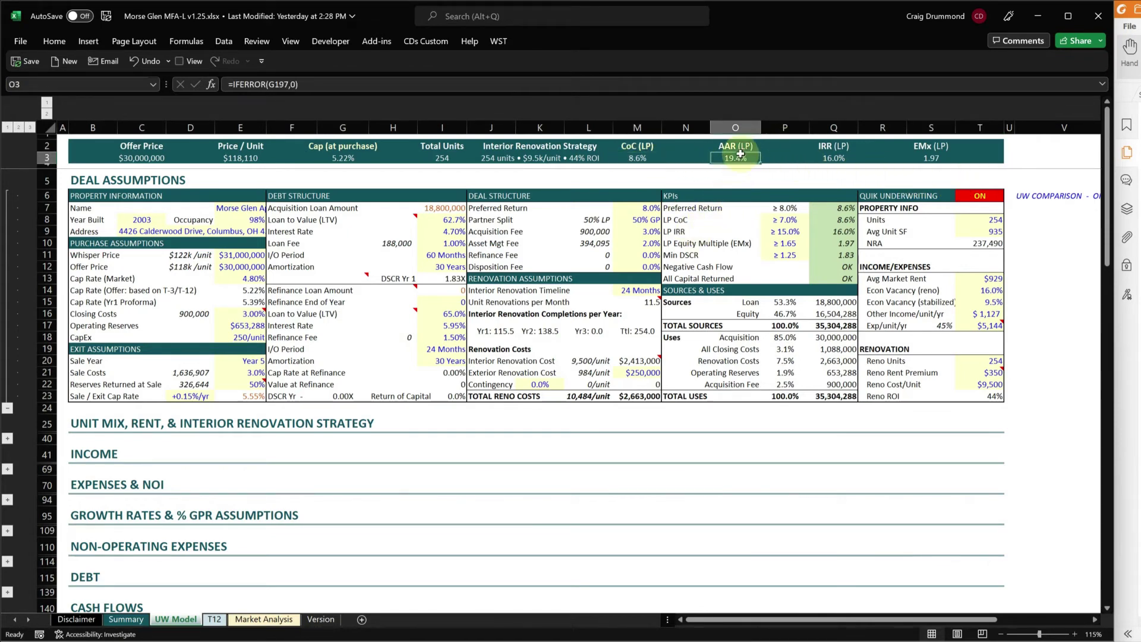
pyautogui.click(844, 158)
pyautogui.click(930, 156)
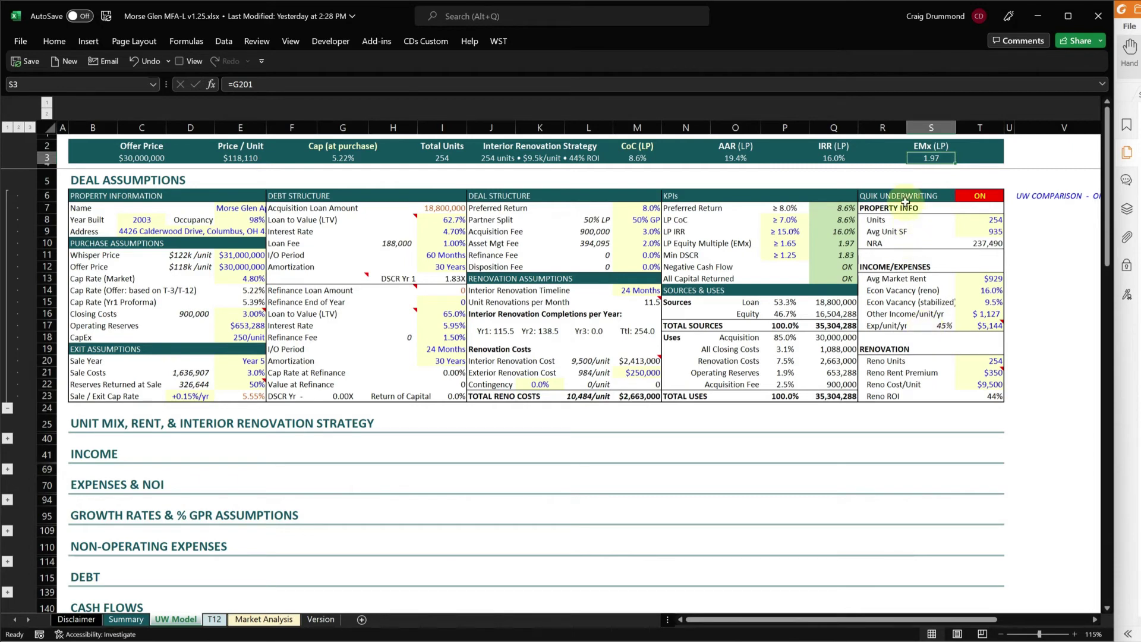
pyautogui.moveTo(923, 160); pyautogui.dragTo(635, 151)
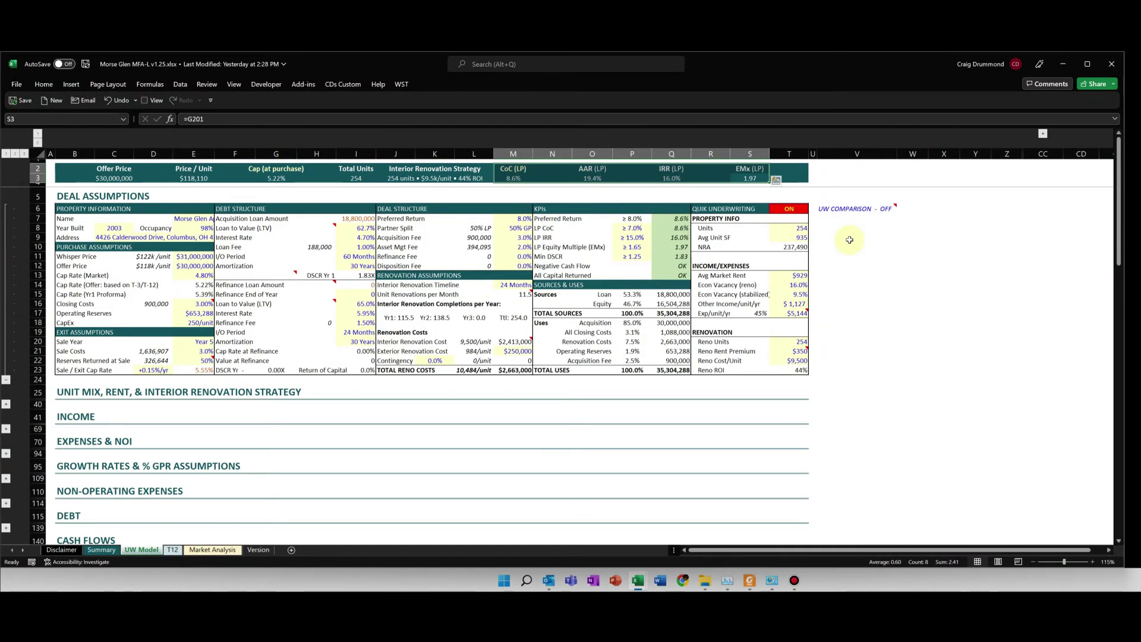
# Step: Switch Quik Underwriting to OFF so the model uses the full underwriting assumptions
pyautogui.click(722, 209)
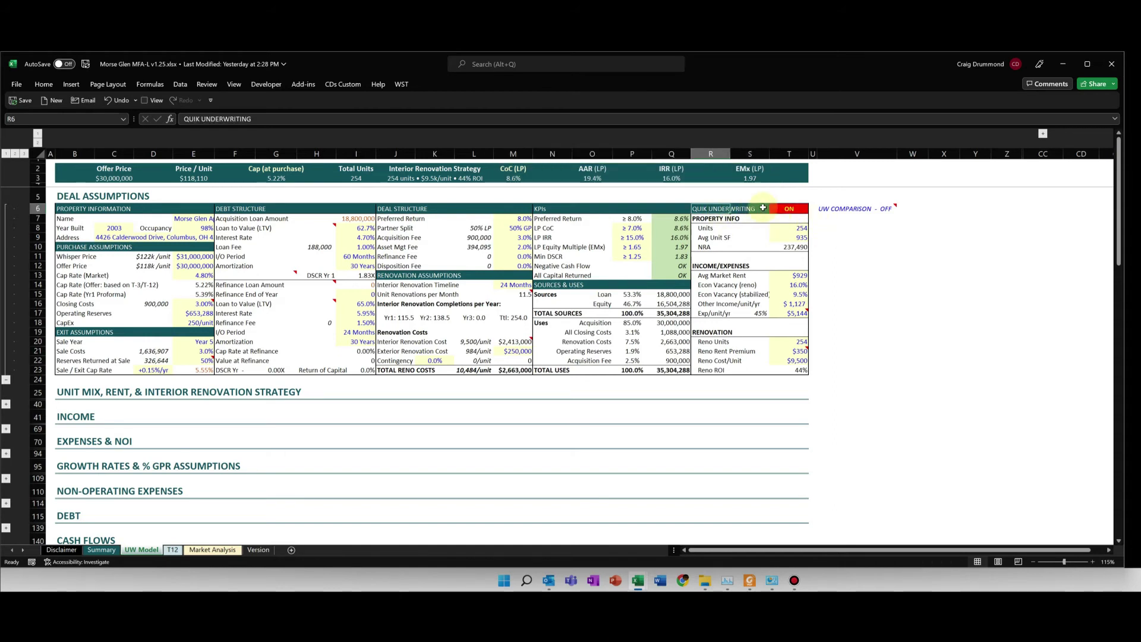
pyautogui.click(787, 209)
pyautogui.click(813, 209)
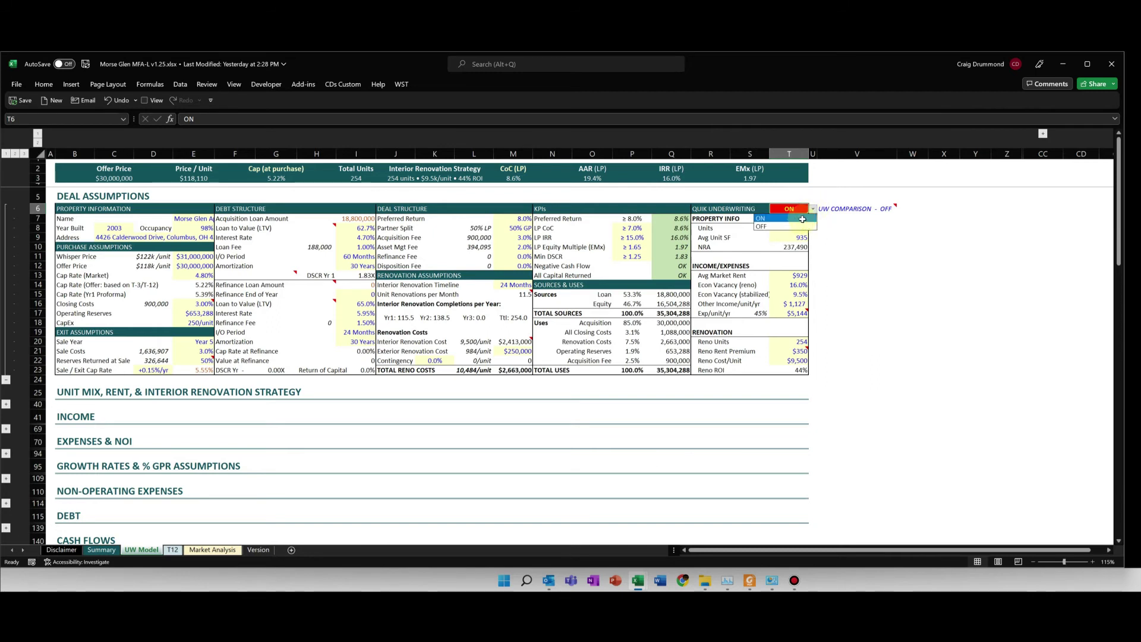
pyautogui.click(795, 226)
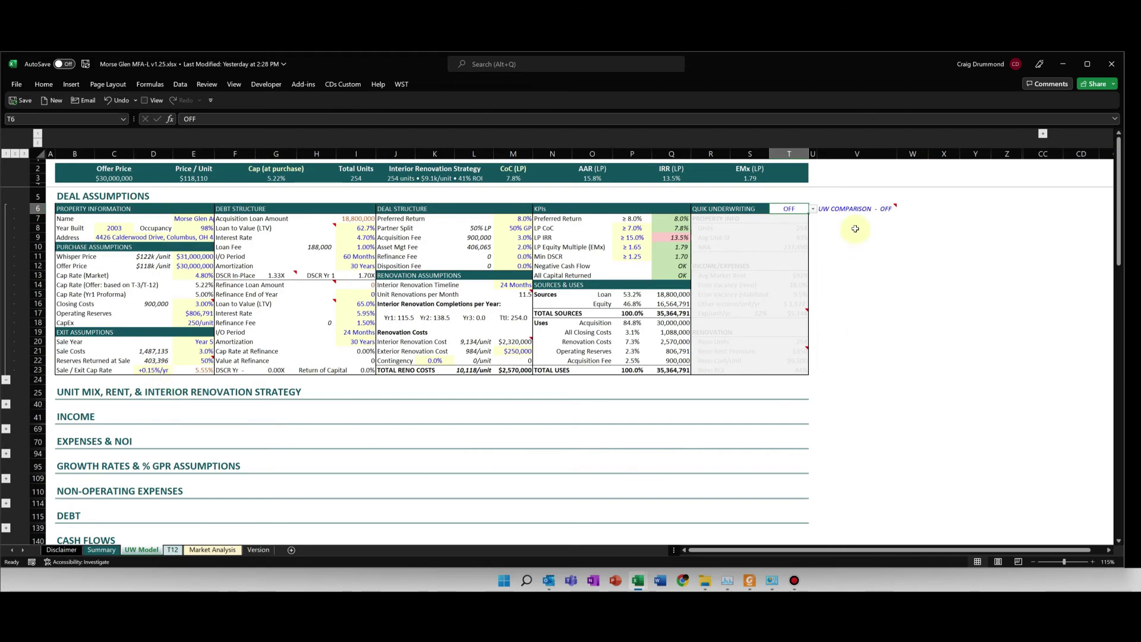
# Step: Switch UW Comparison in cell V6 to ON
pyautogui.click(873, 209)
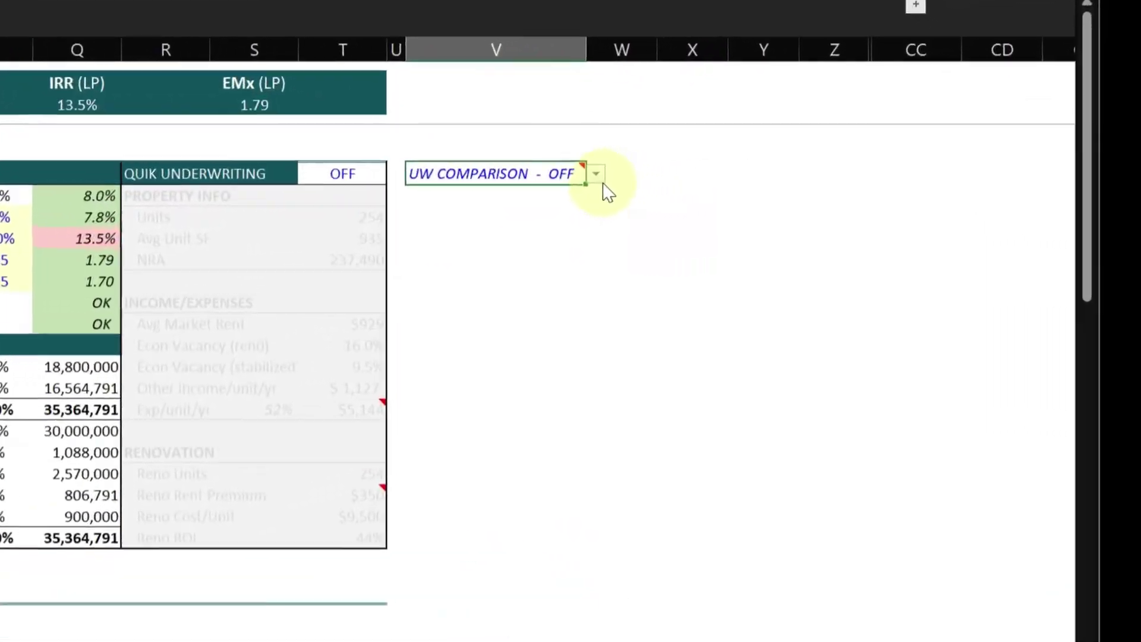
pyautogui.click(672, 182)
pyautogui.click(567, 213)
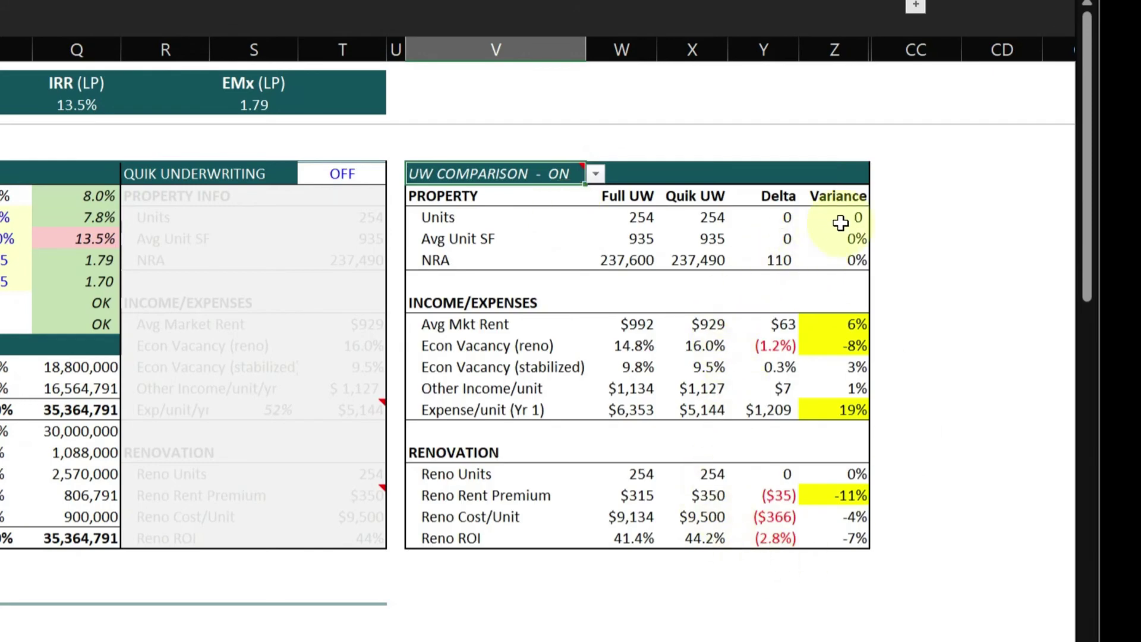
# Step: Compare the Full UW and Quik UW figures for average market rent, both economic vacancies, other income and Year 1 expense per unit
pyautogui.click(601, 331)
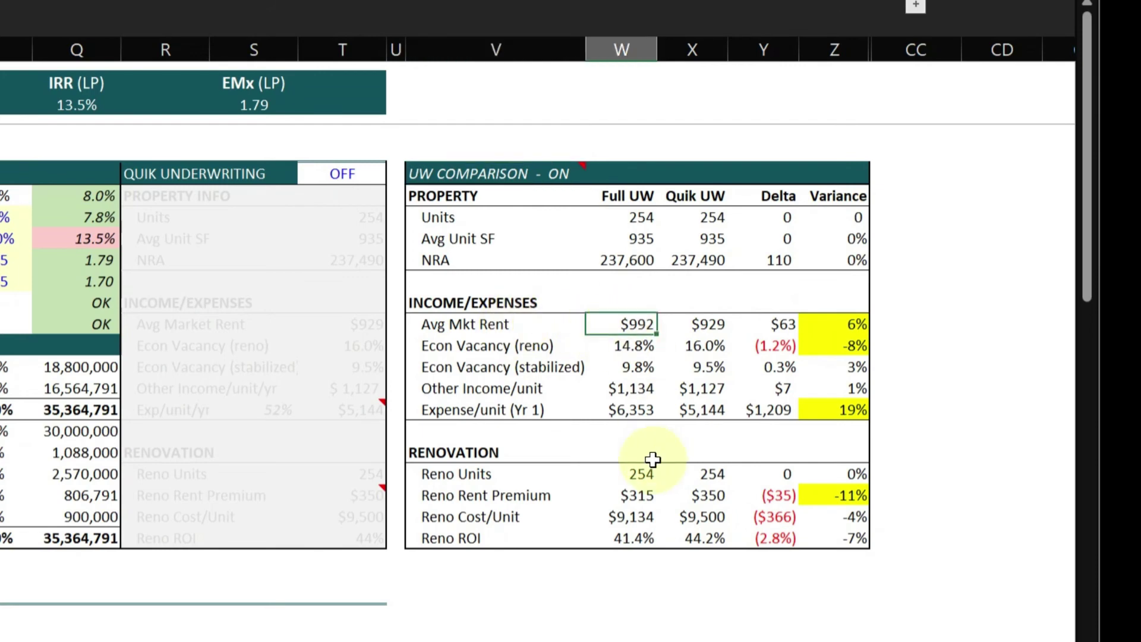
pyautogui.click(708, 330)
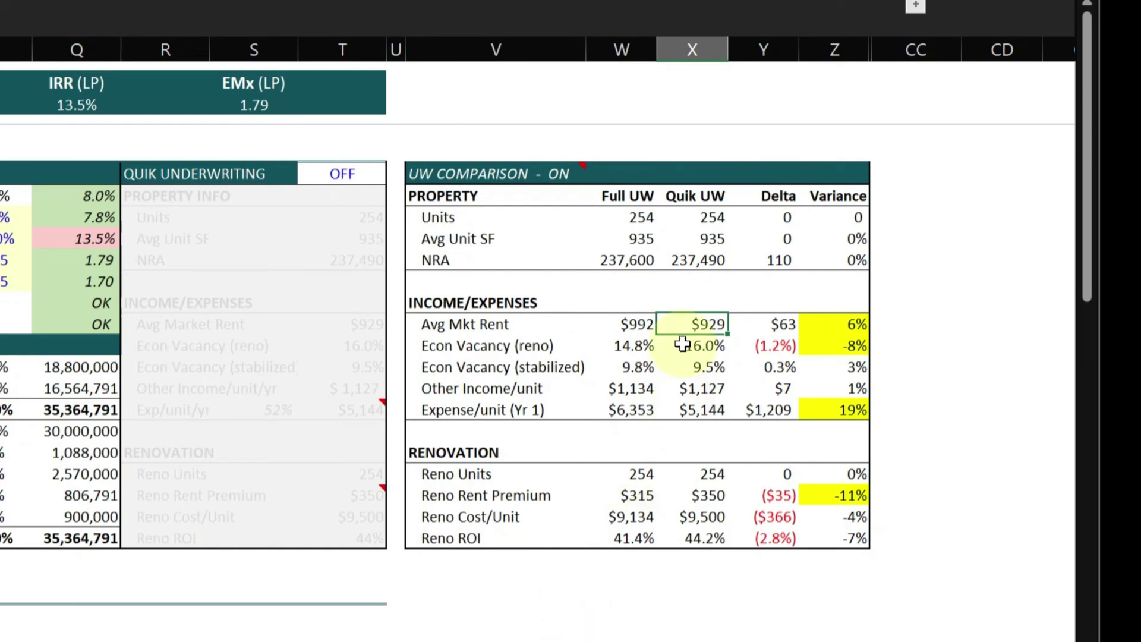
pyautogui.click(646, 345)
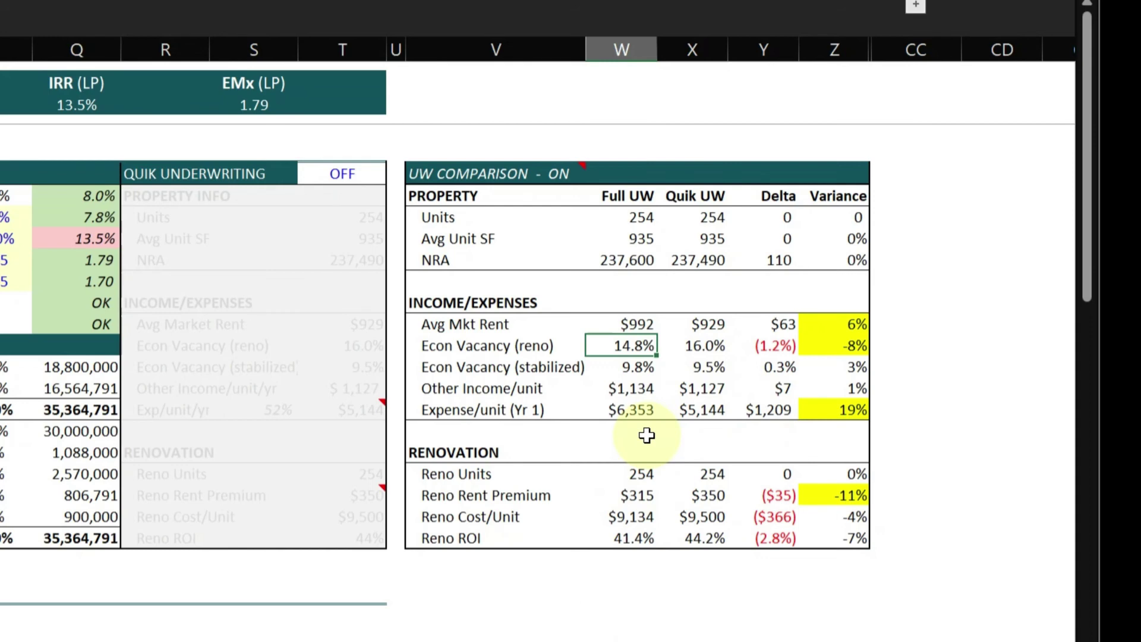
pyautogui.click(700, 345)
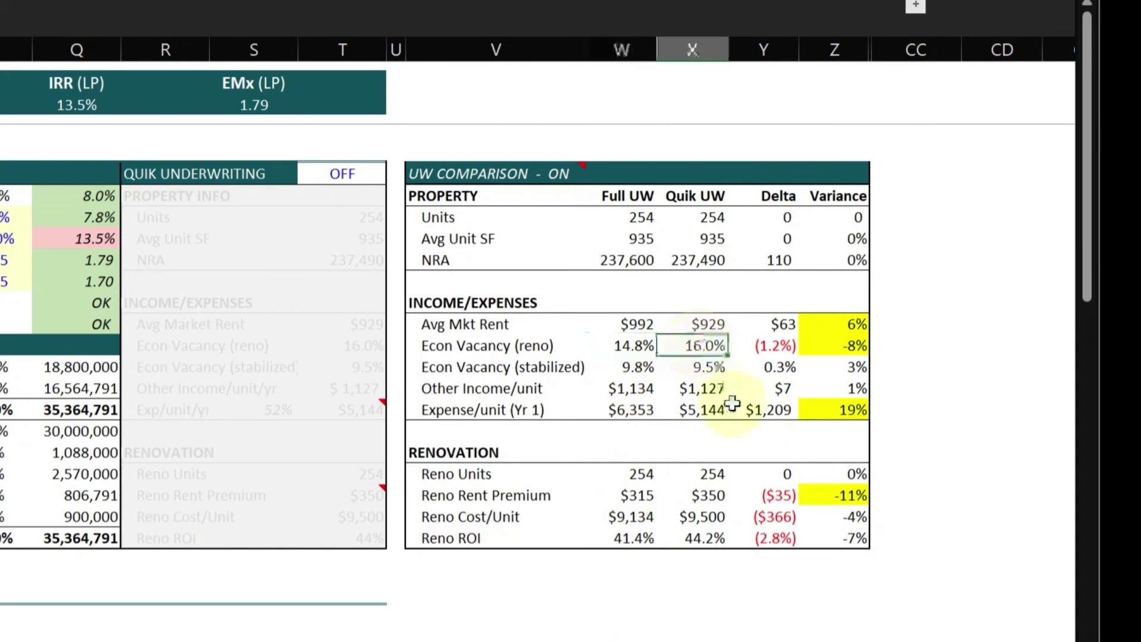
pyautogui.click(644, 368)
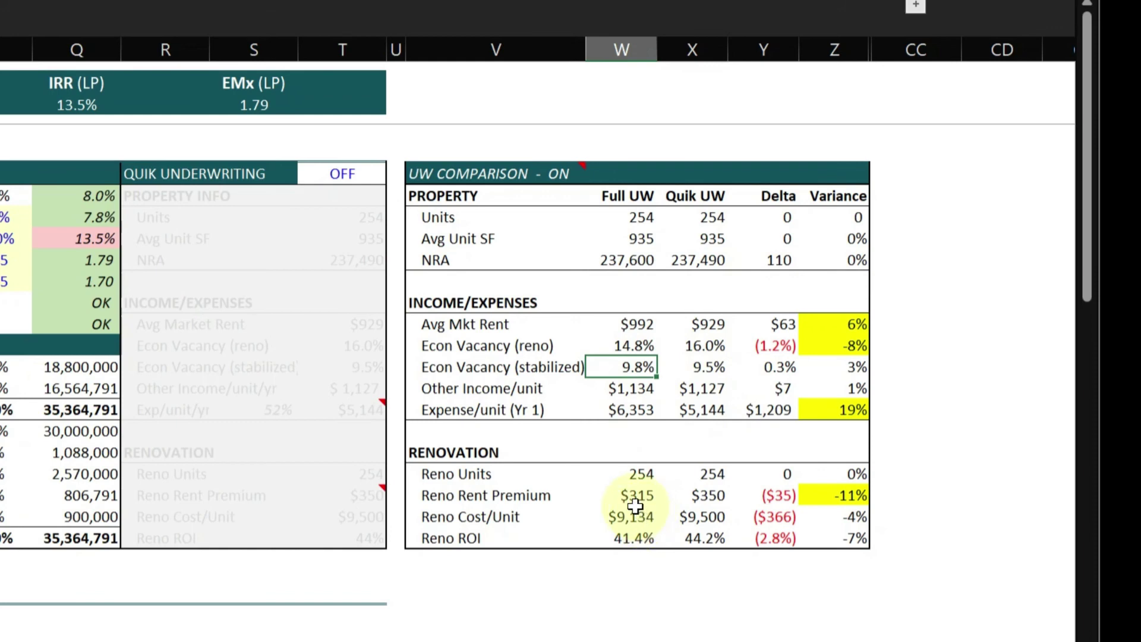
pyautogui.click(707, 368)
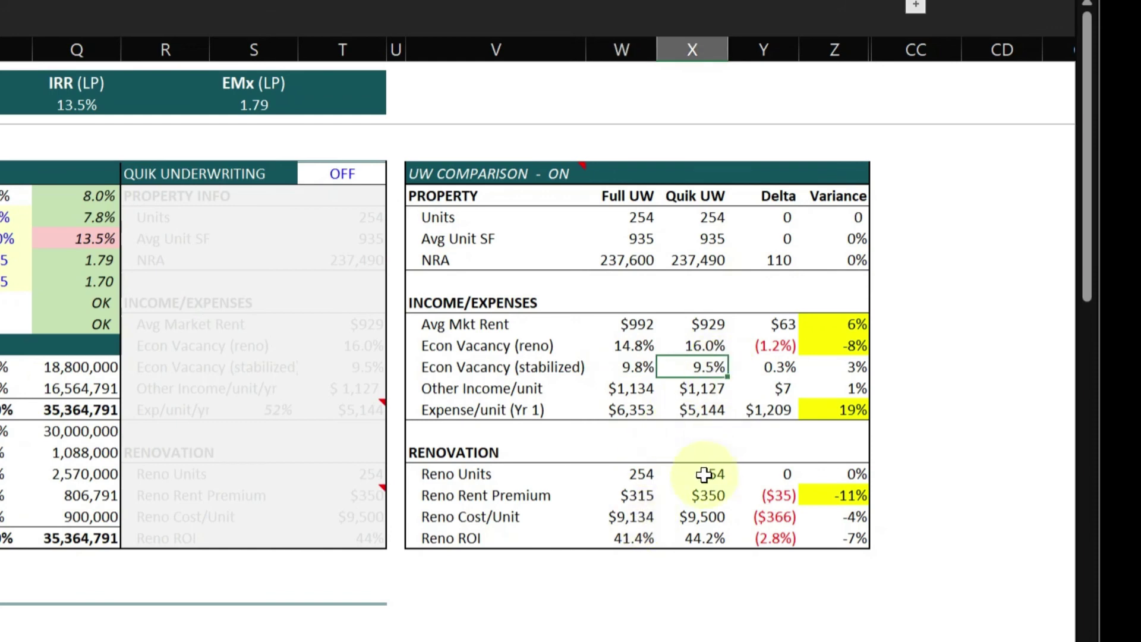
pyautogui.moveTo(701, 389); pyautogui.dragTo(630, 389)
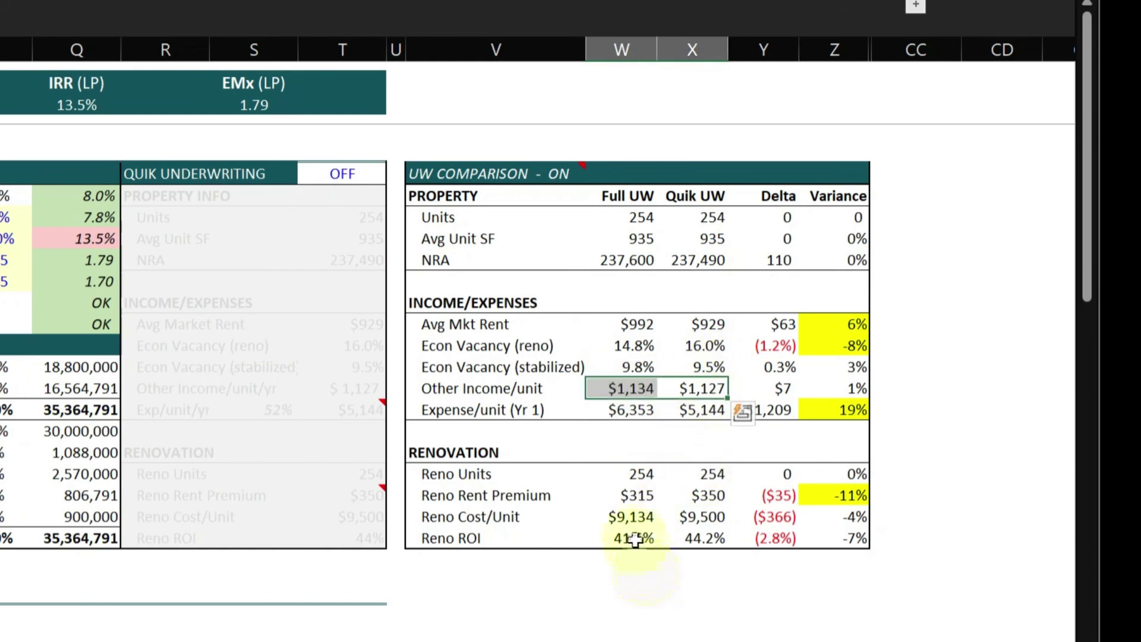
pyautogui.click(651, 410)
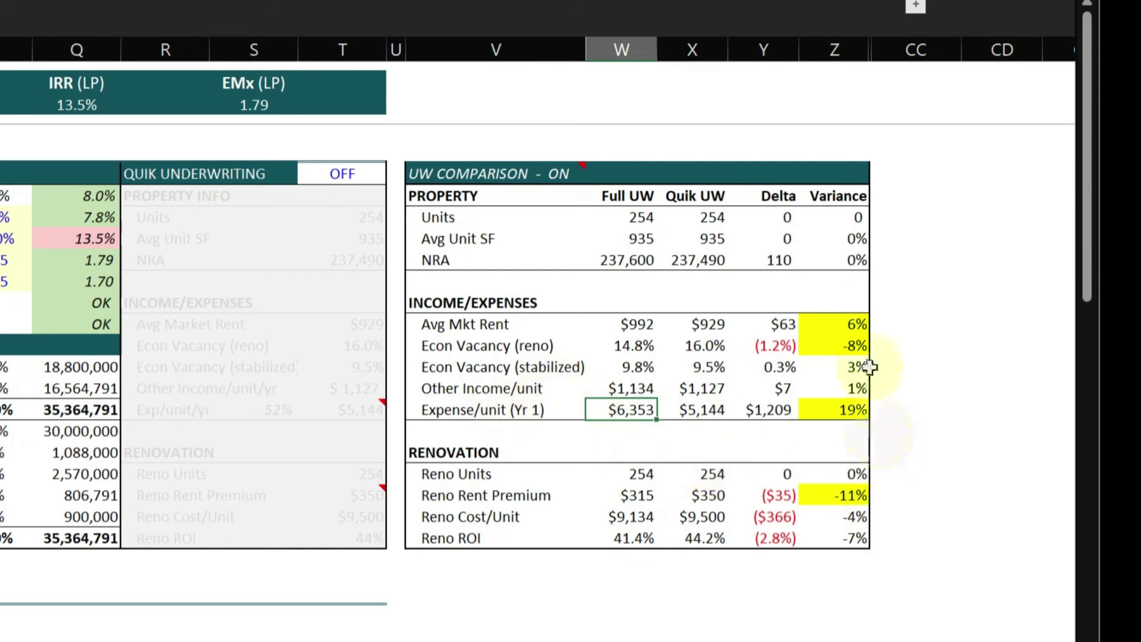
# Step: Examine the Variance column, the Full and Quik values of Reno Rent Premium, and the greyed-out Quik Underwriting inputs
pyautogui.moveTo(852, 222); pyautogui.dragTo(853, 534)
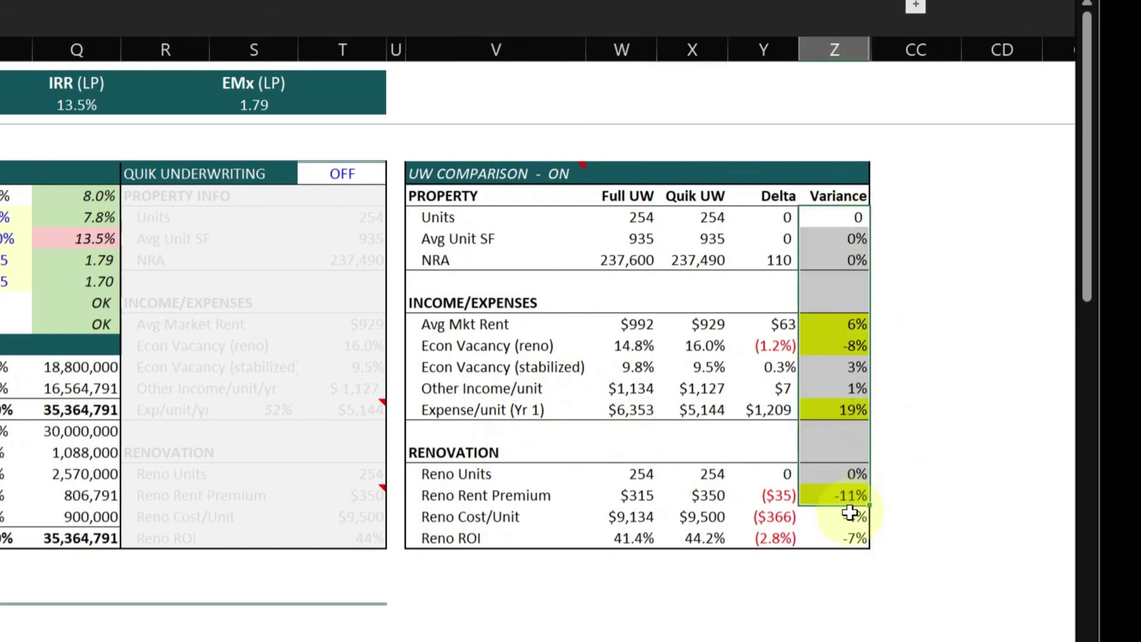
pyautogui.click(848, 495)
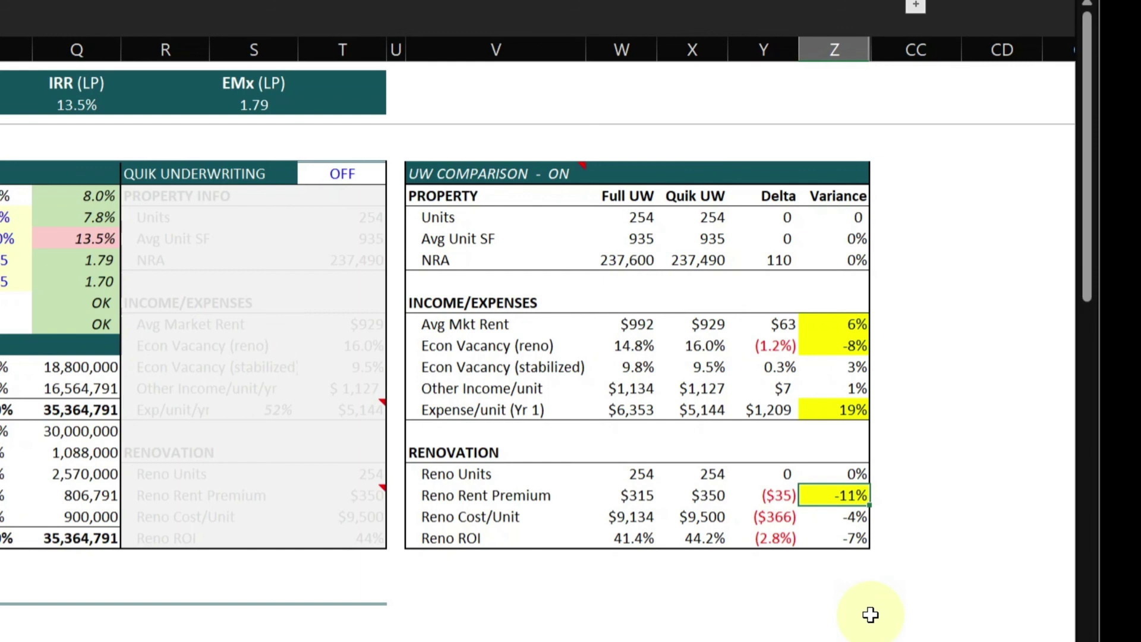
pyautogui.click(495, 501)
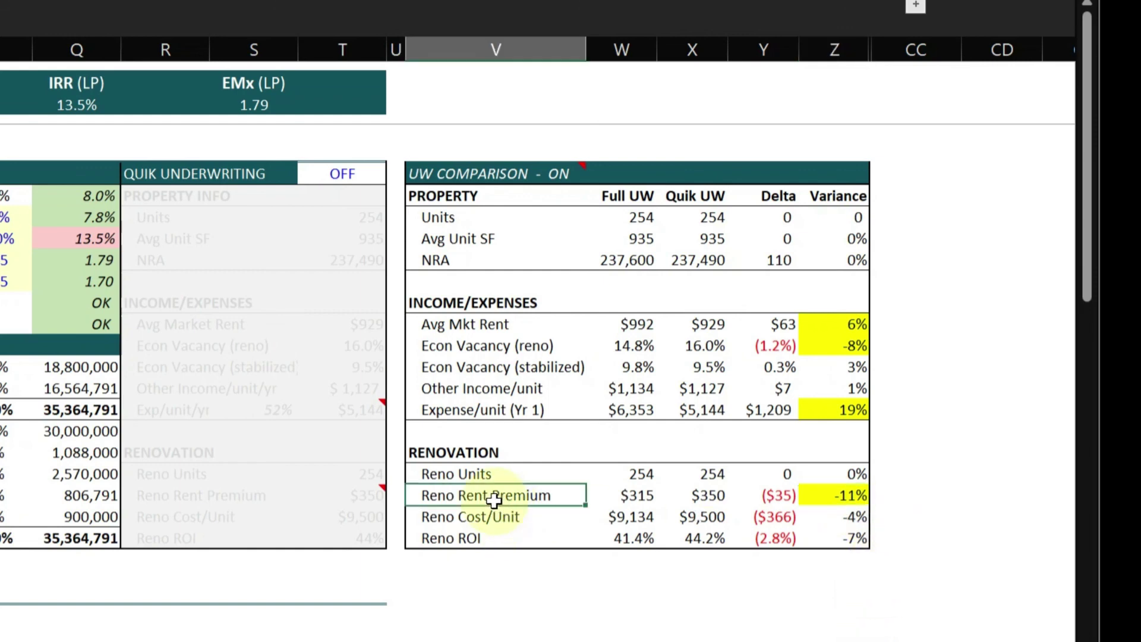
pyautogui.click(615, 501)
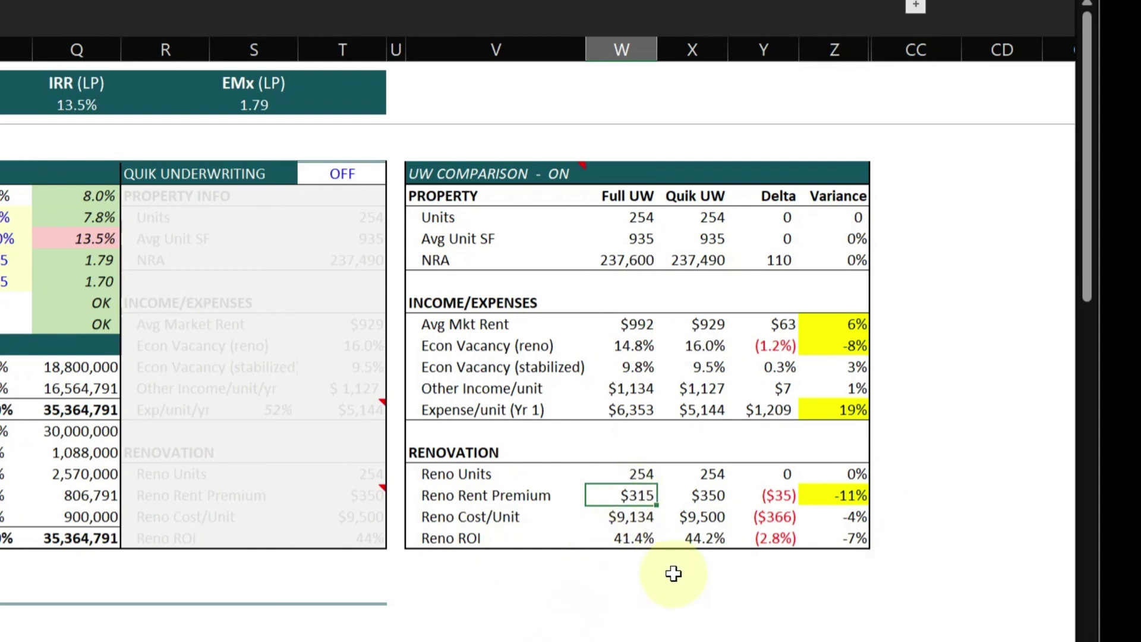
pyautogui.click(701, 495)
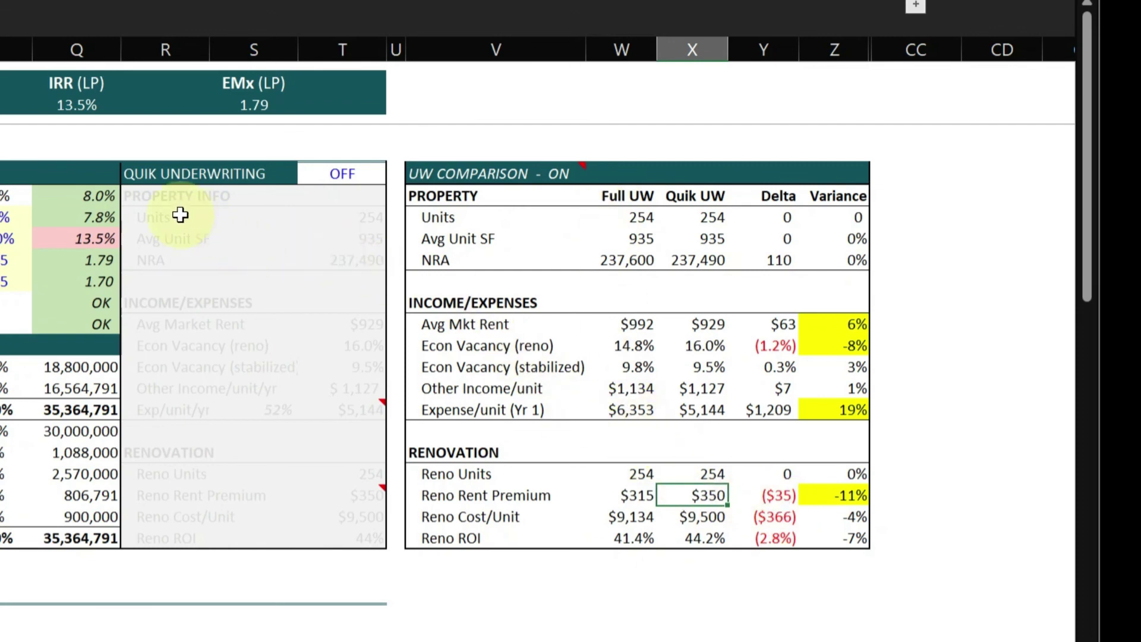
pyautogui.moveTo(184, 215); pyautogui.dragTo(313, 538)
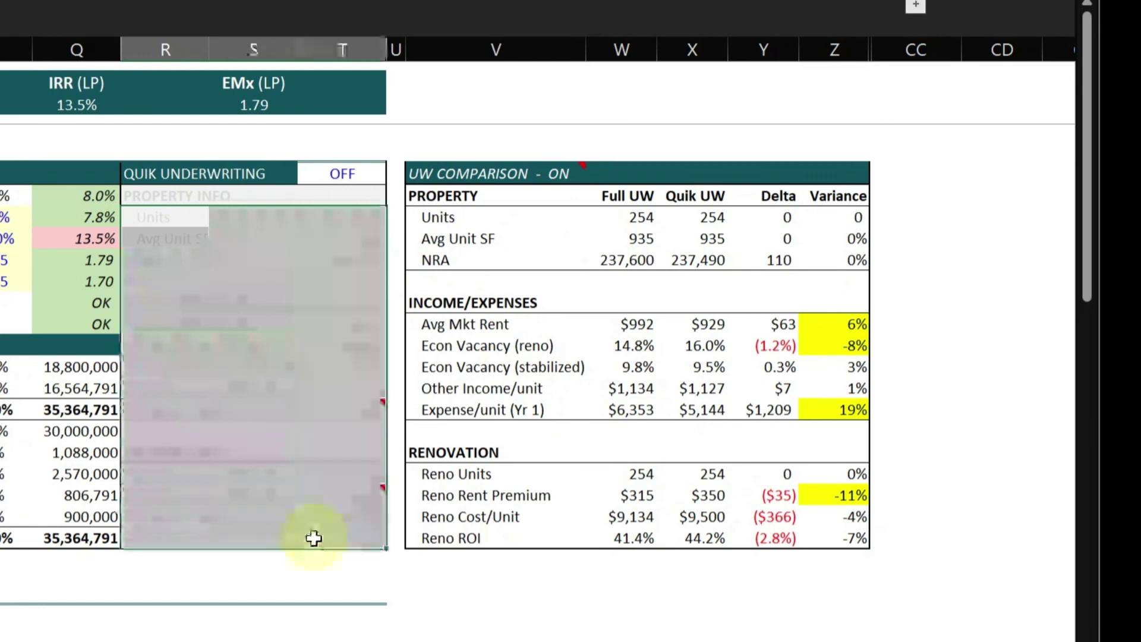
pyautogui.click(638, 559)
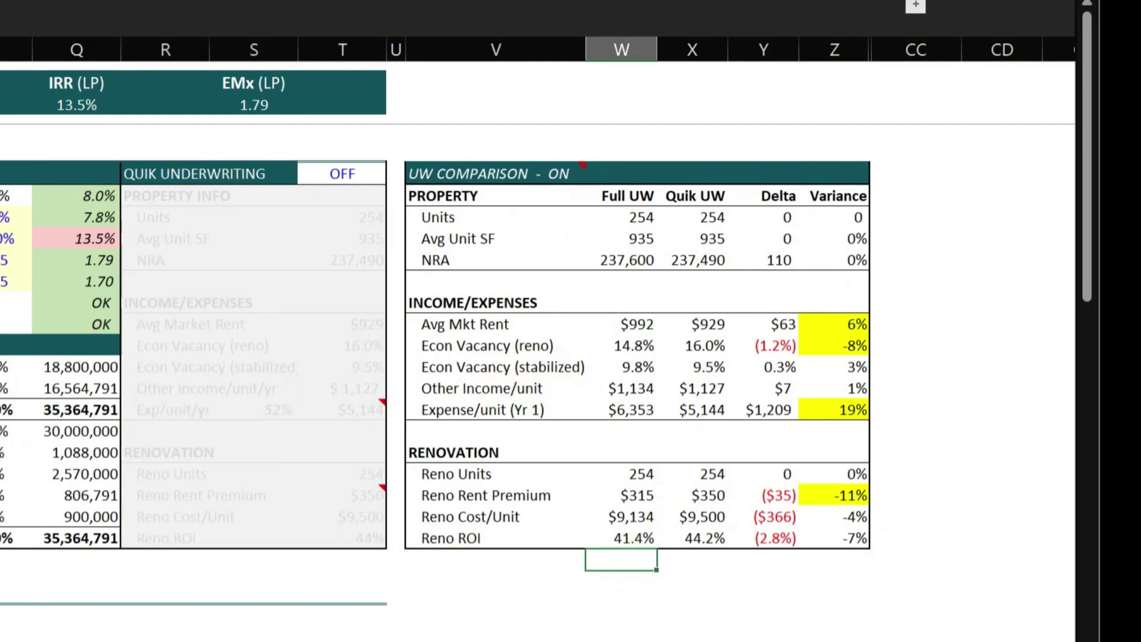
# Step: Switch UW Comparison back to OFF and select cell V12 in the cleared area
pyautogui.click(550, 172)
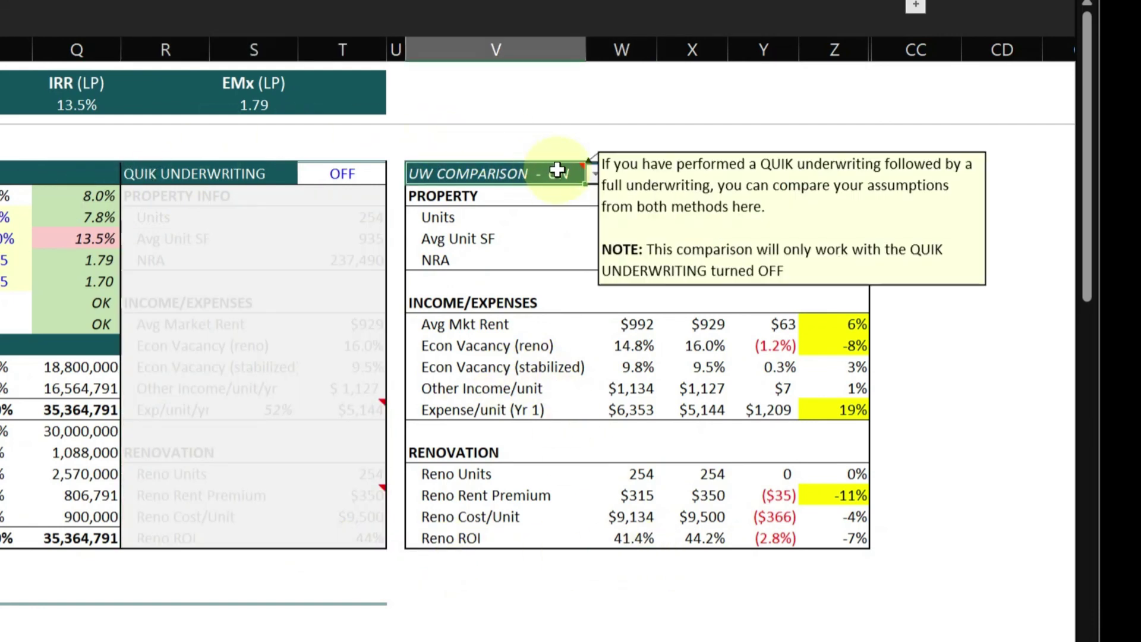
pyautogui.click(595, 174)
pyautogui.click(452, 191)
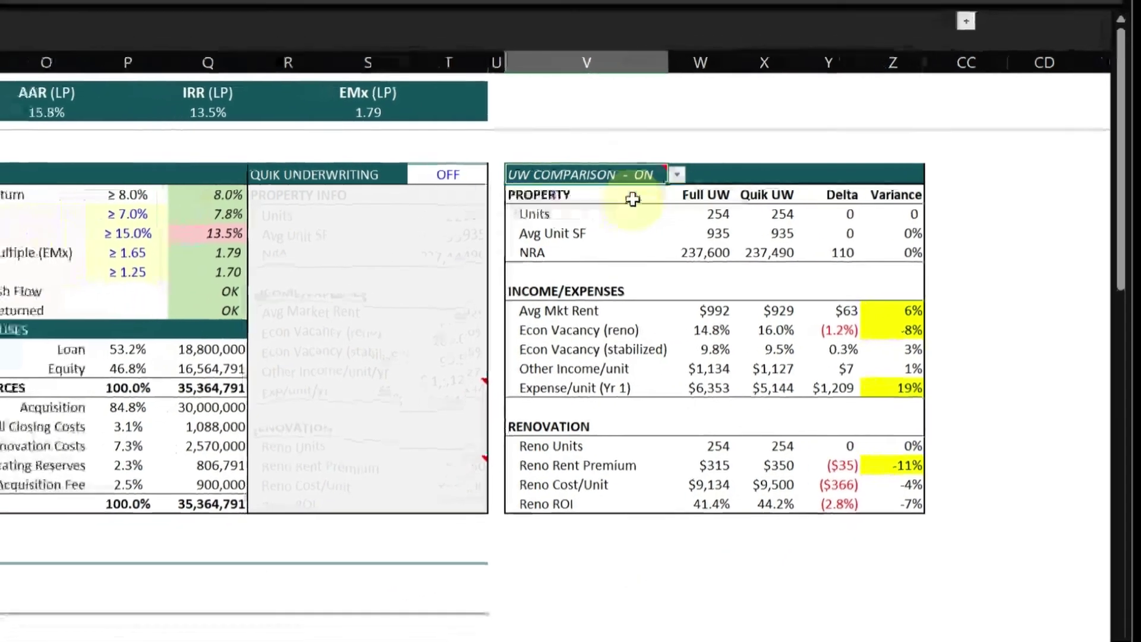
pyautogui.click(705, 276)
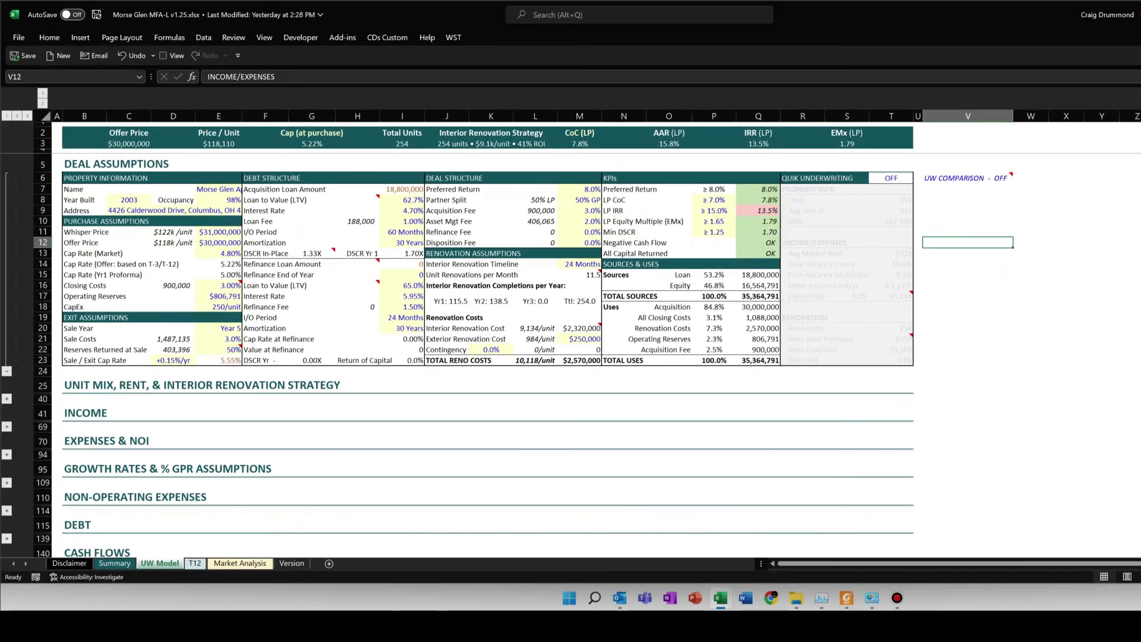